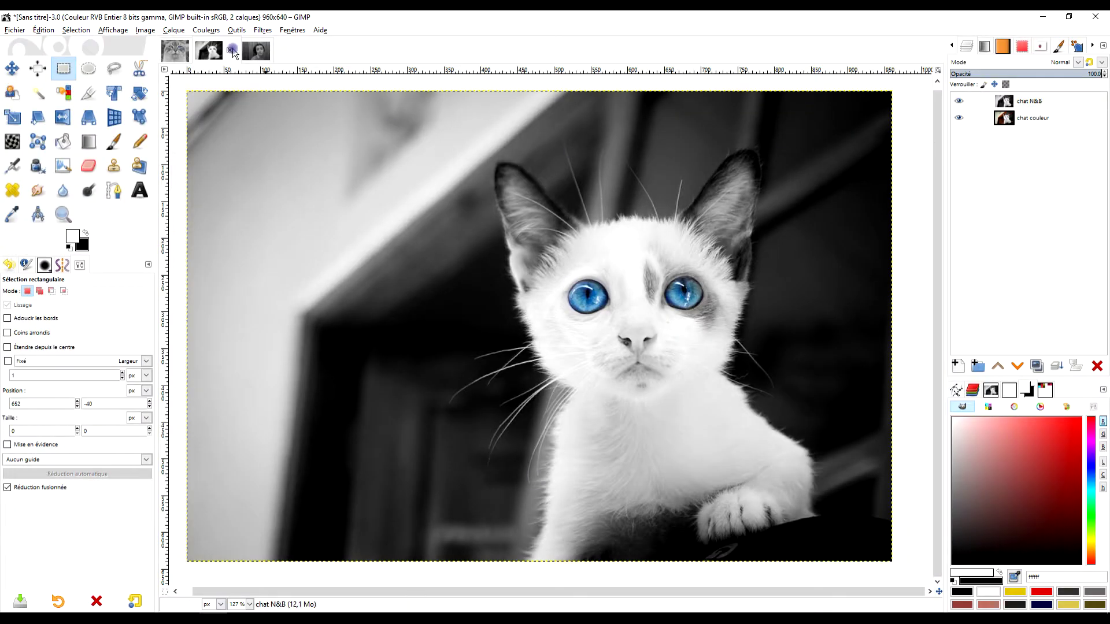
# - Toggle the B&W layers on the tabby cat and white kitten images to compare with colour
pyautogui.click(175, 52)
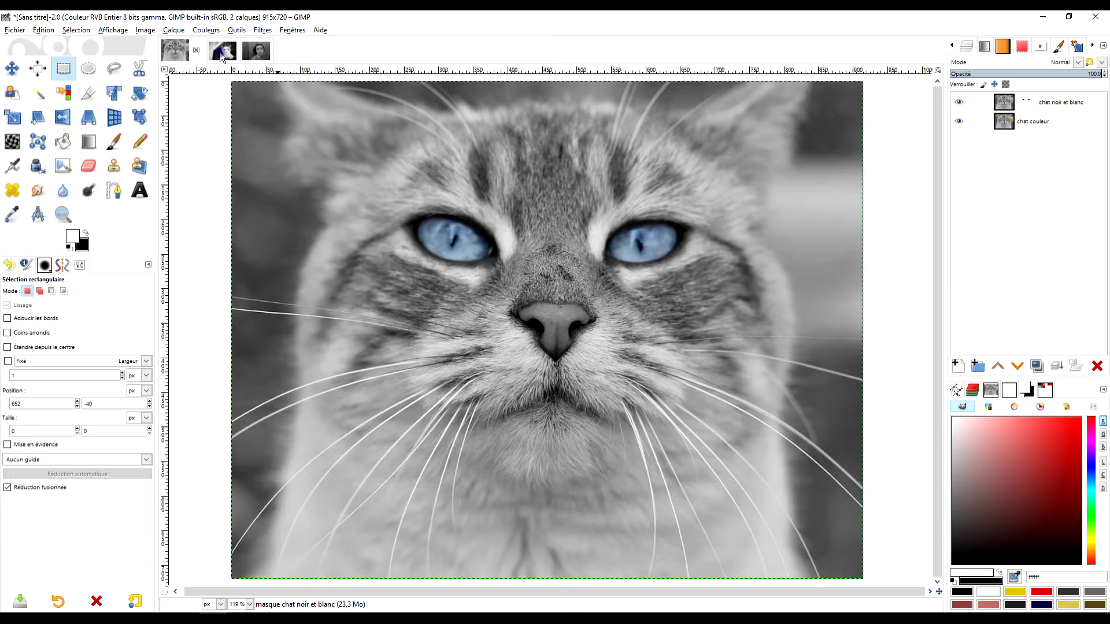
pyautogui.click(961, 104)
pyautogui.click(961, 103)
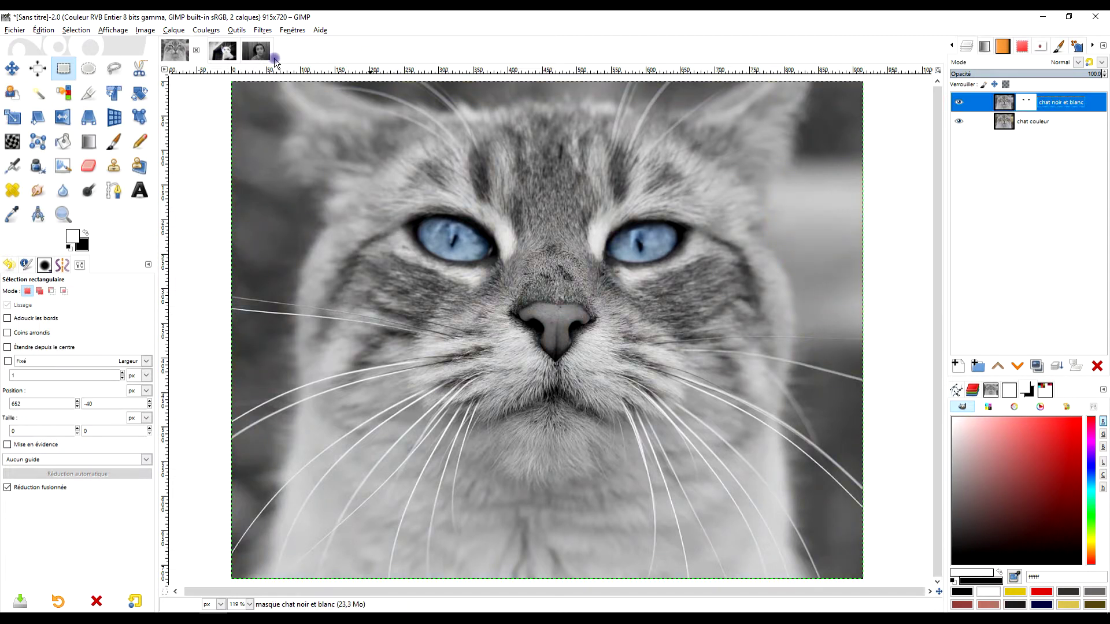
pyautogui.click(224, 51)
pyautogui.click(958, 102)
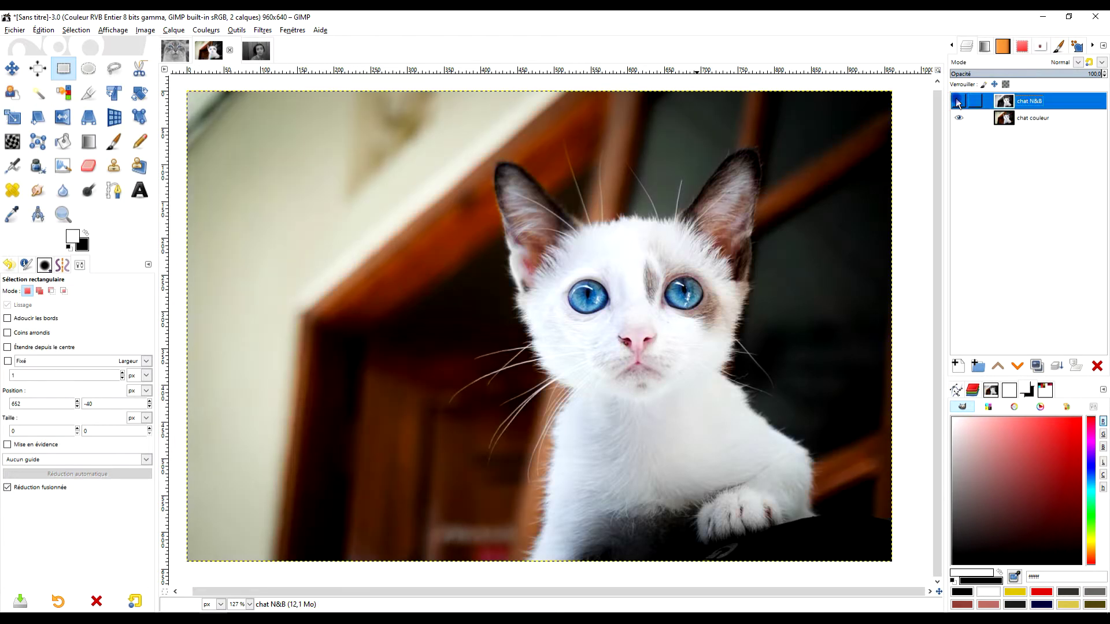
pyautogui.click(958, 102)
# - Reveal the woman portrait's colour layer, then return to the cat images
pyautogui.click(256, 51)
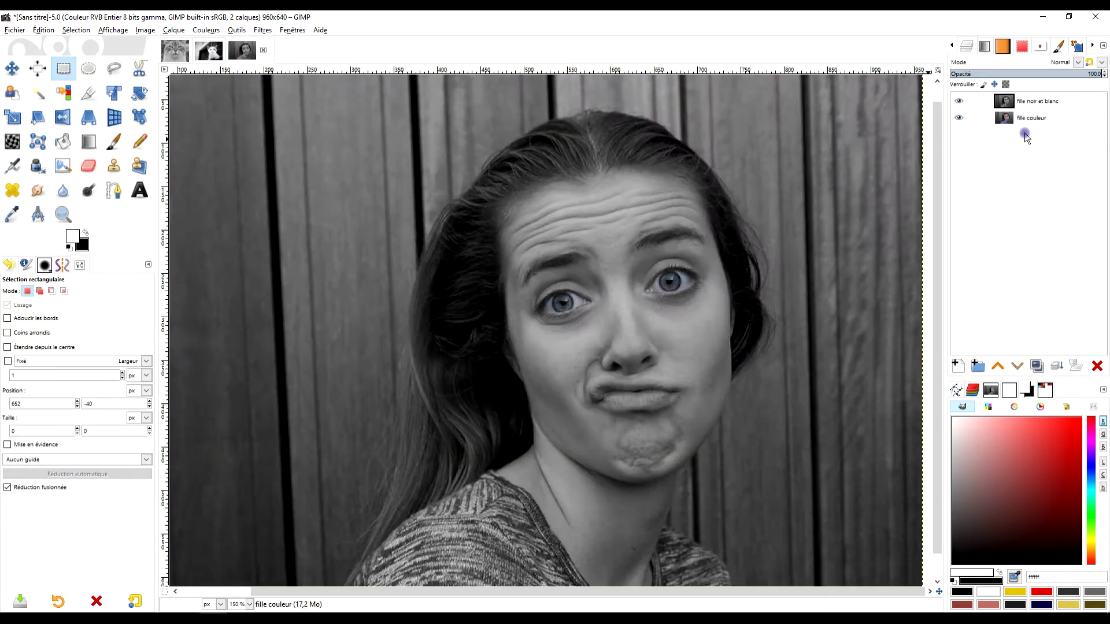
pyautogui.click(958, 103)
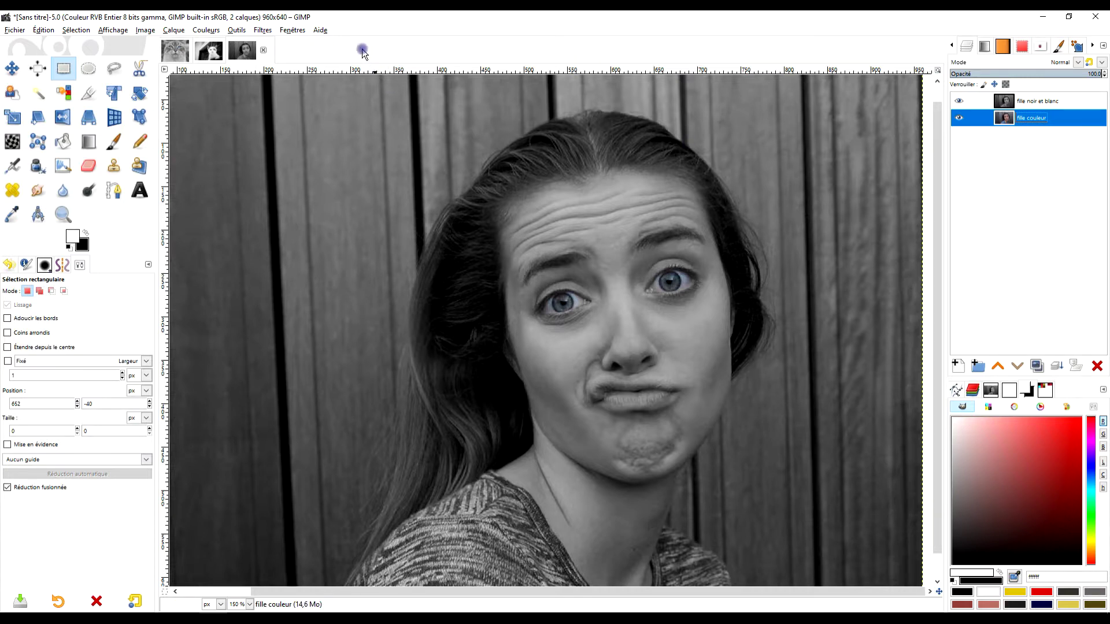
pyautogui.click(175, 50)
pyautogui.click(209, 50)
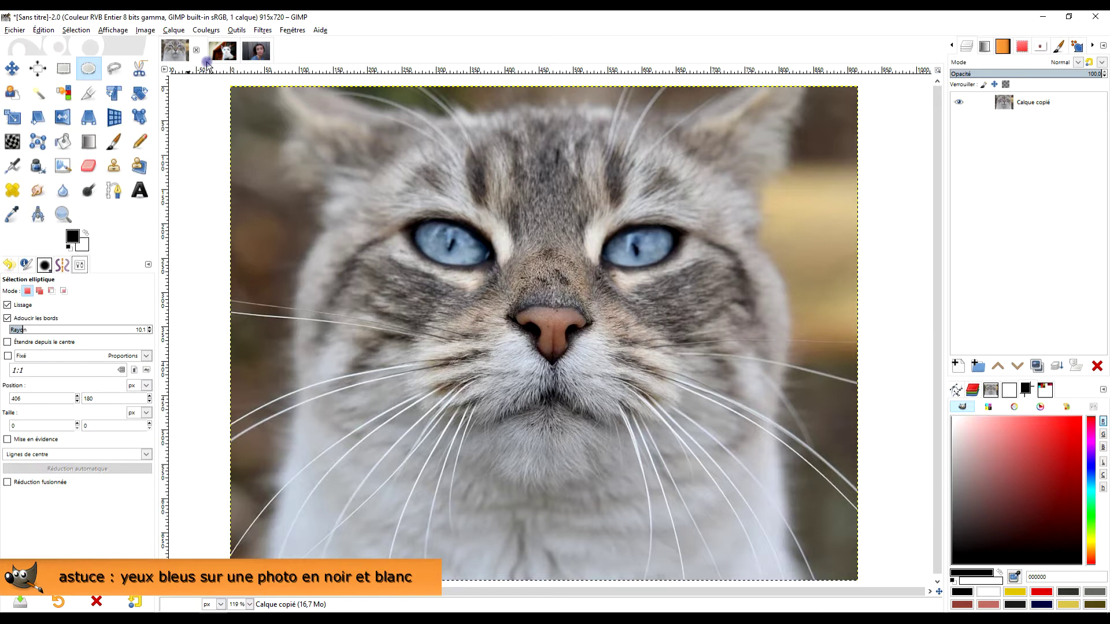
pyautogui.click(219, 52)
pyautogui.click(253, 52)
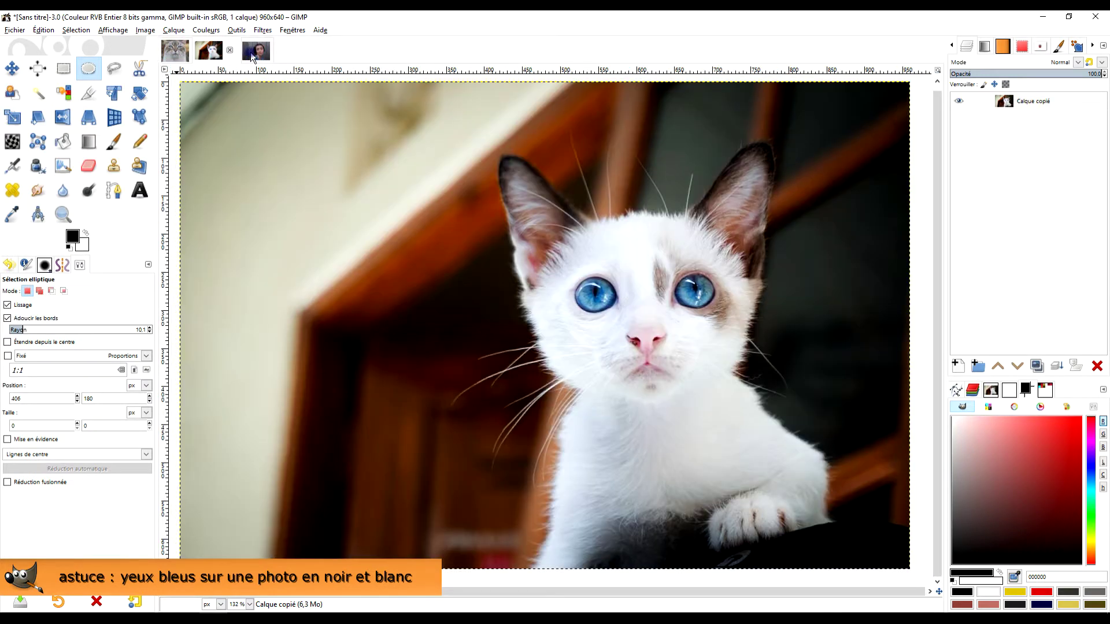
pyautogui.click(253, 52)
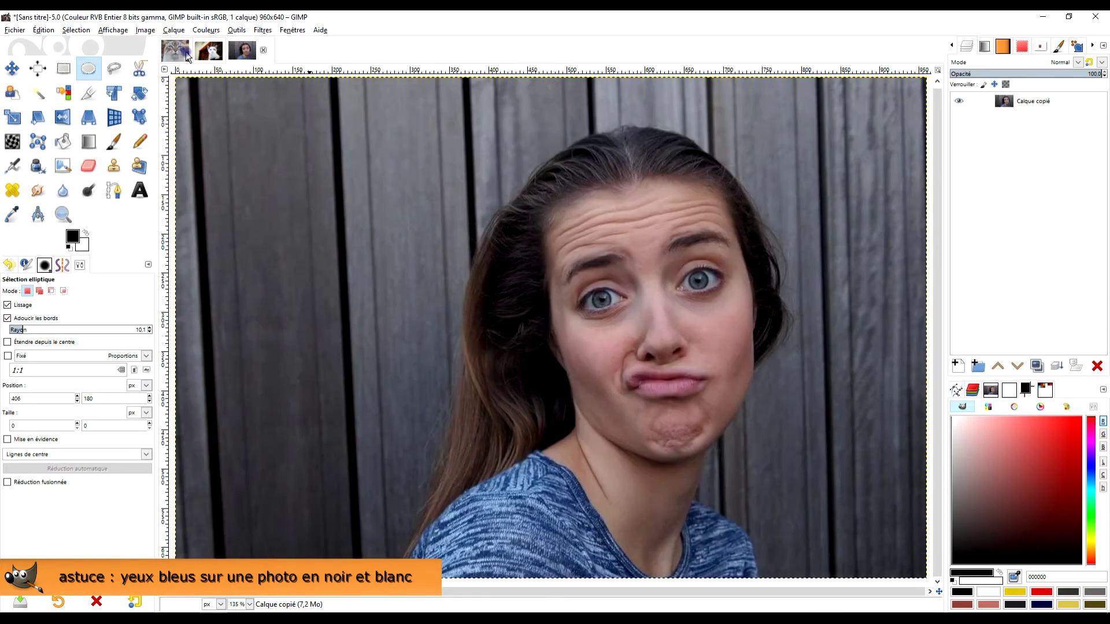
pyautogui.click(174, 51)
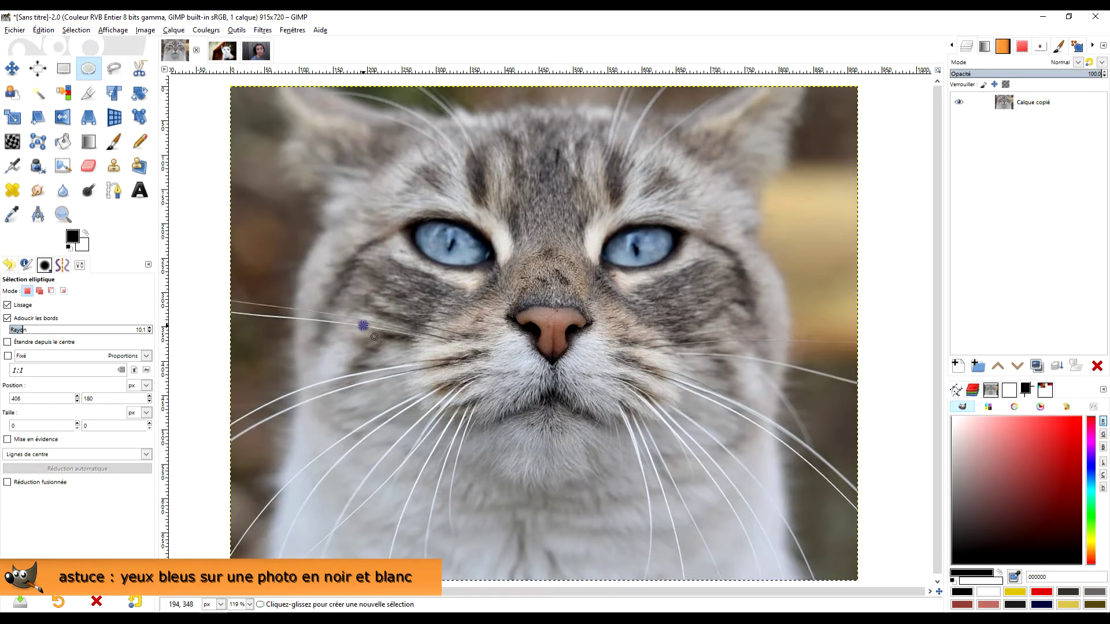
pyautogui.hotkey('alt', 'Tab')
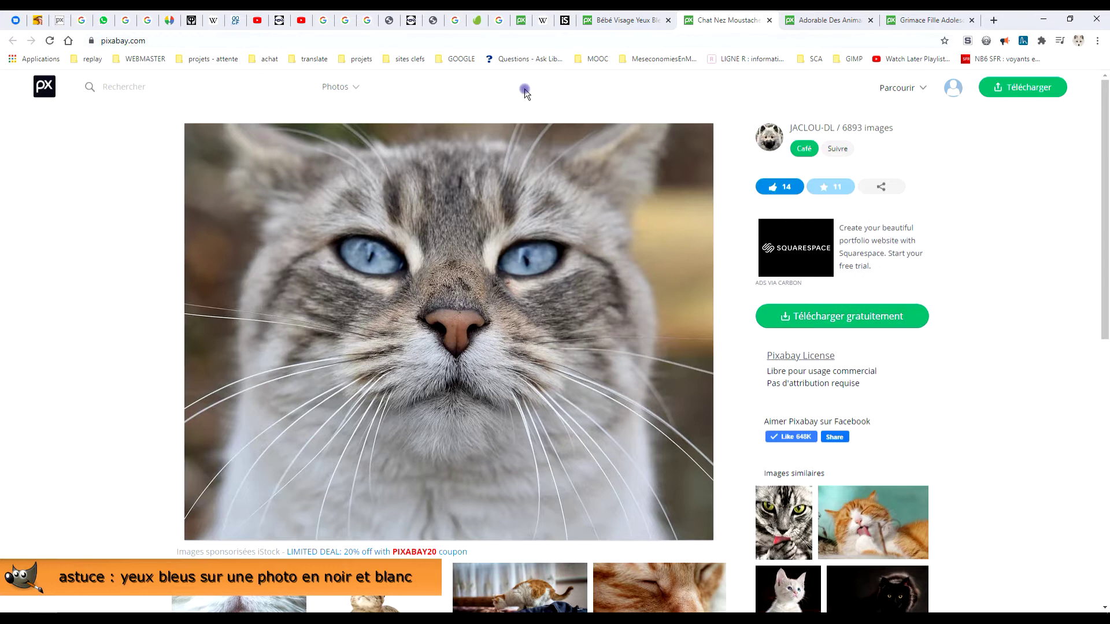
pyautogui.click(821, 20)
pyautogui.click(919, 21)
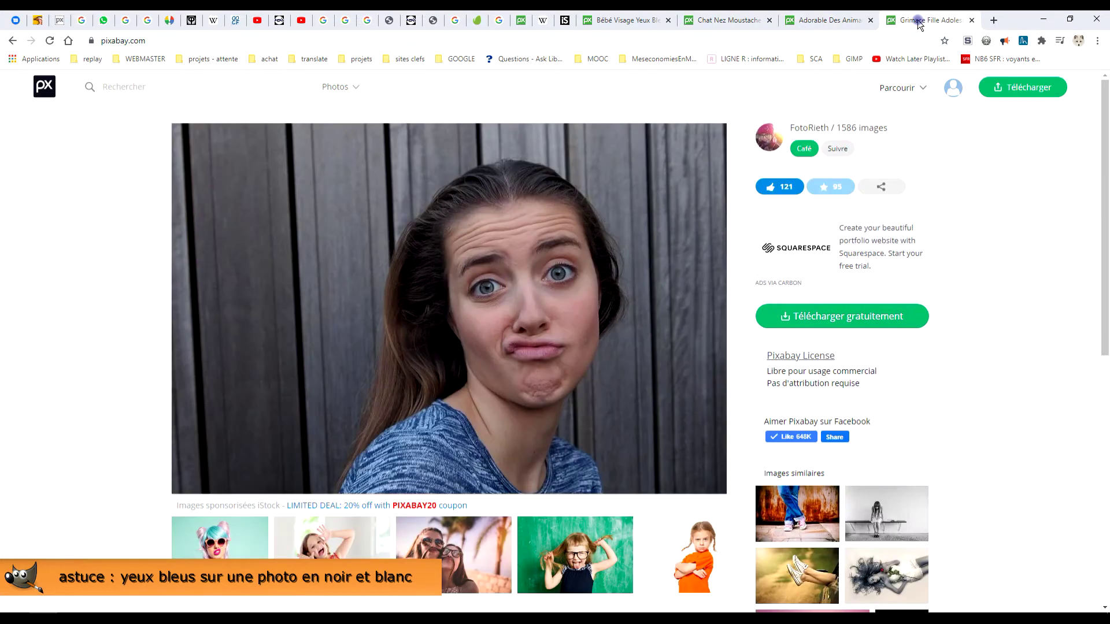
pyautogui.click(217, 543)
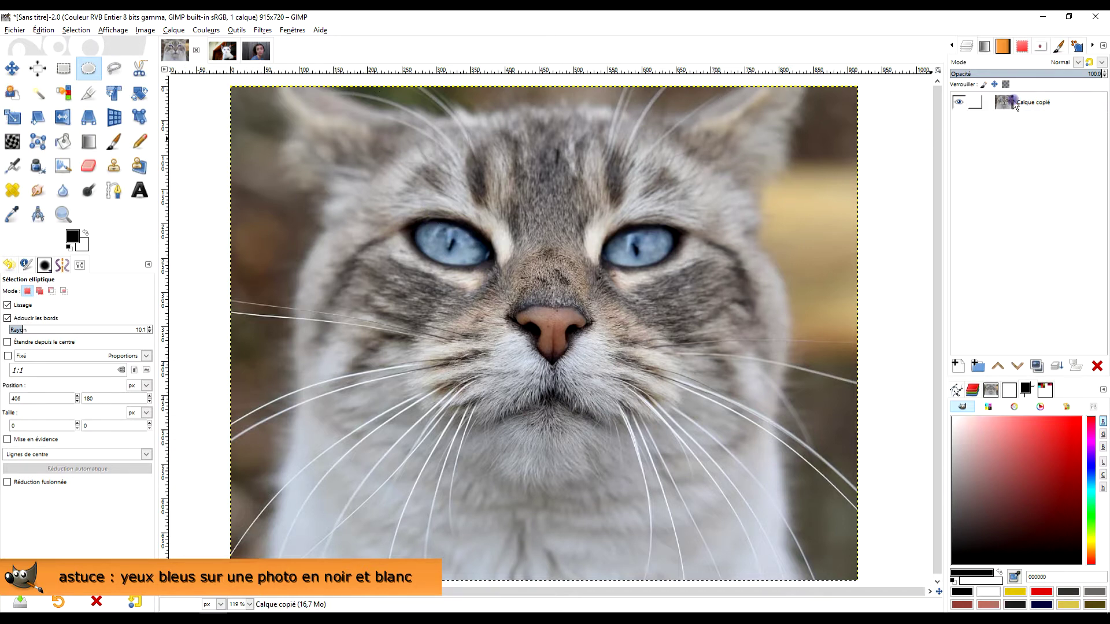
pyautogui.click(13, 32)
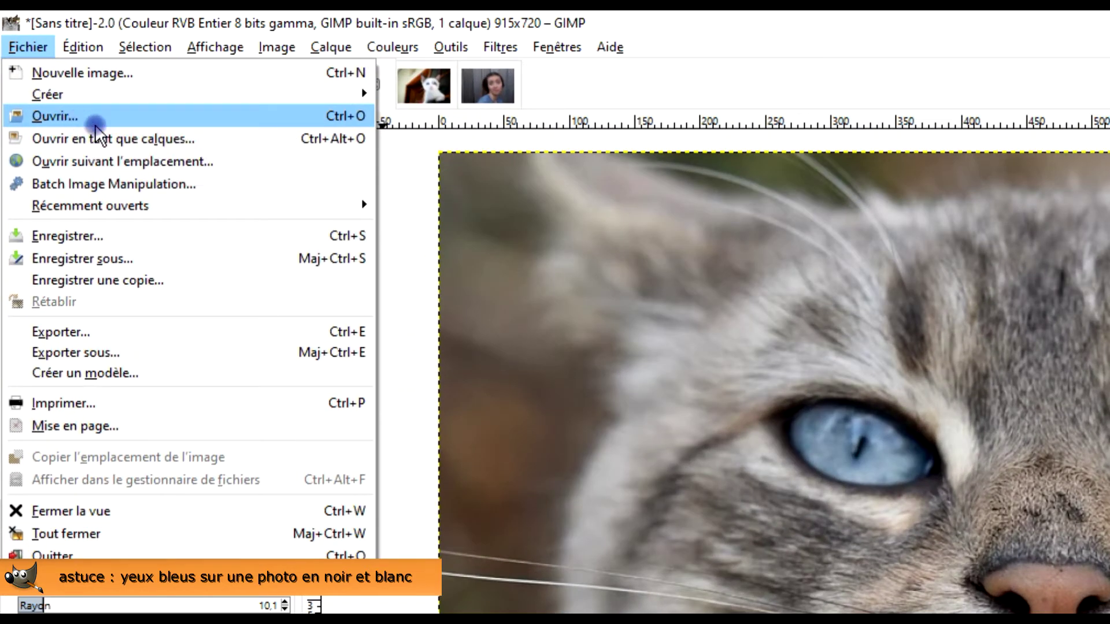
pyautogui.click(1026, 35)
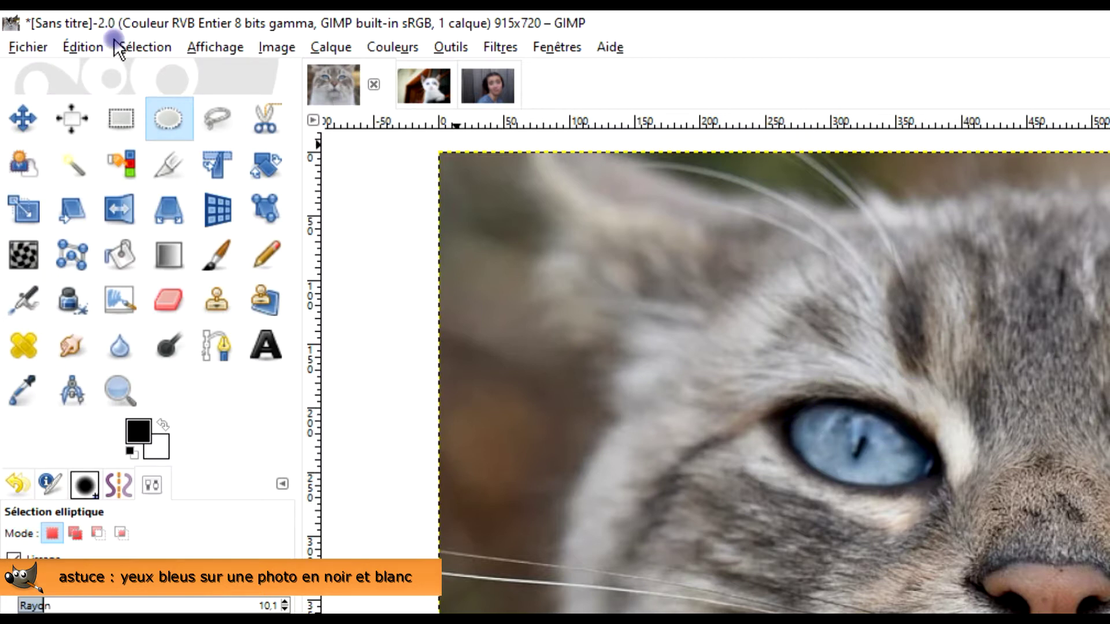
pyautogui.click(83, 47)
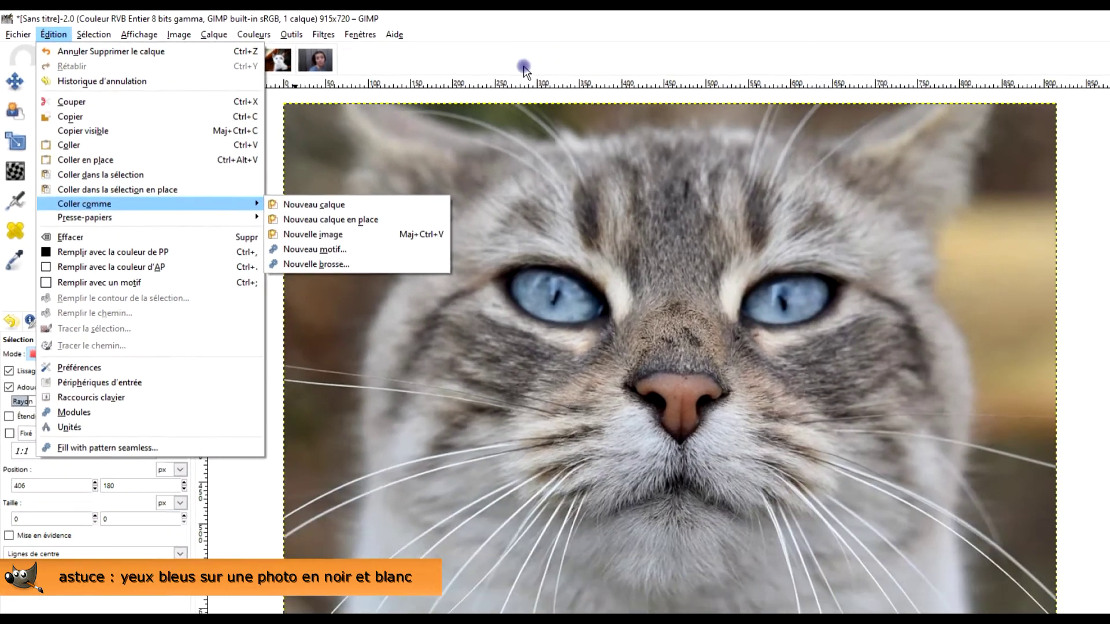
pyautogui.click(431, 34)
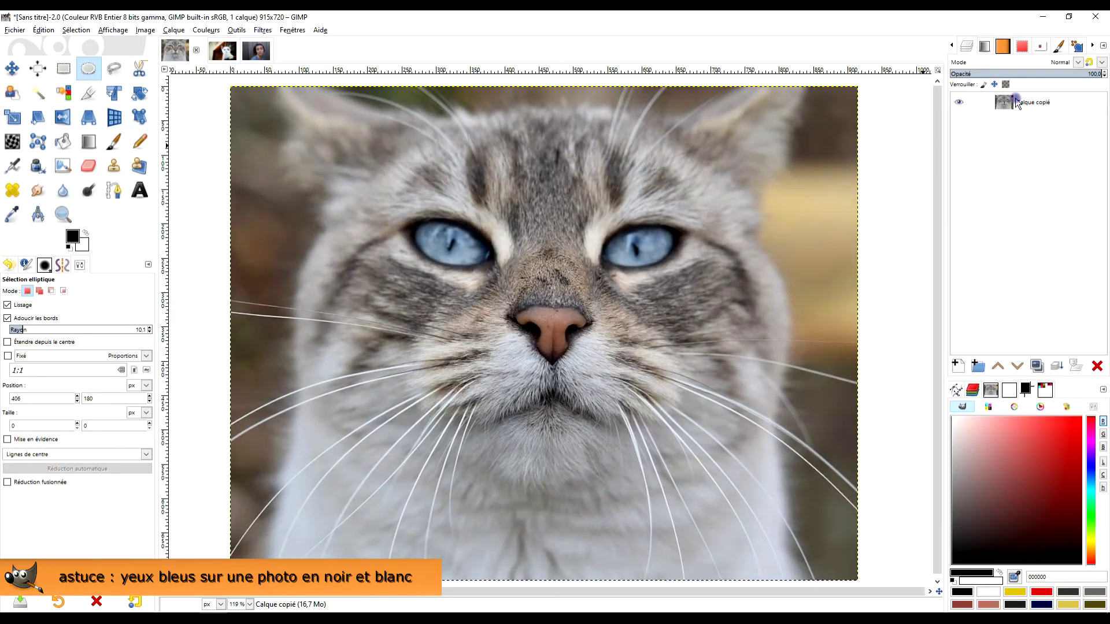
# - Rename the Calque copié layer to 'chat' and duplicate it
pyautogui.doubleClick(1034, 104)
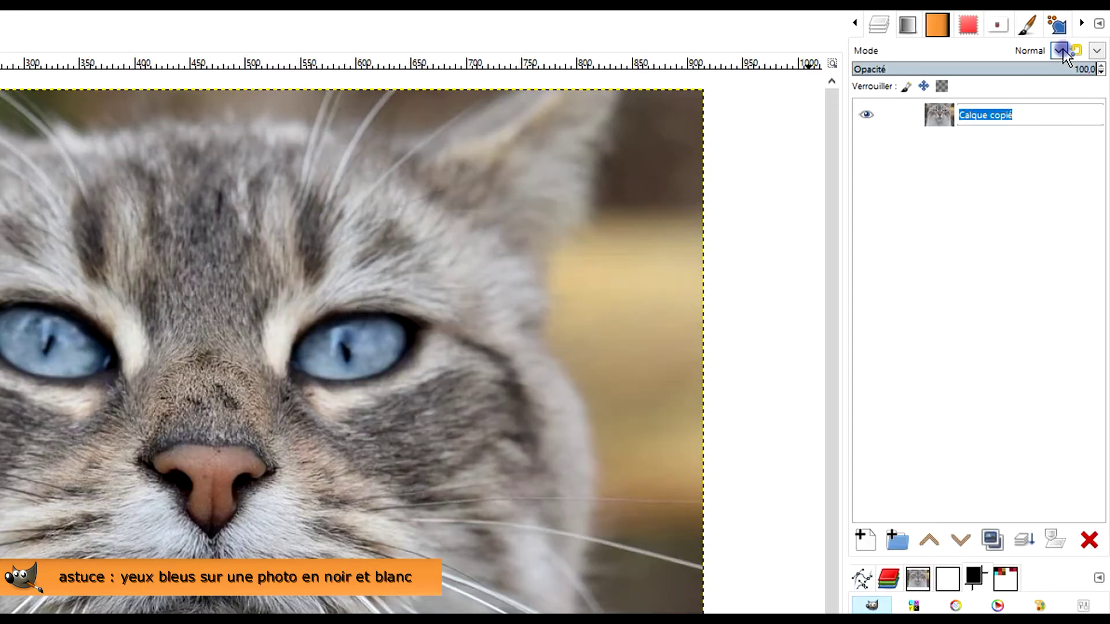
pyautogui.write('chat')
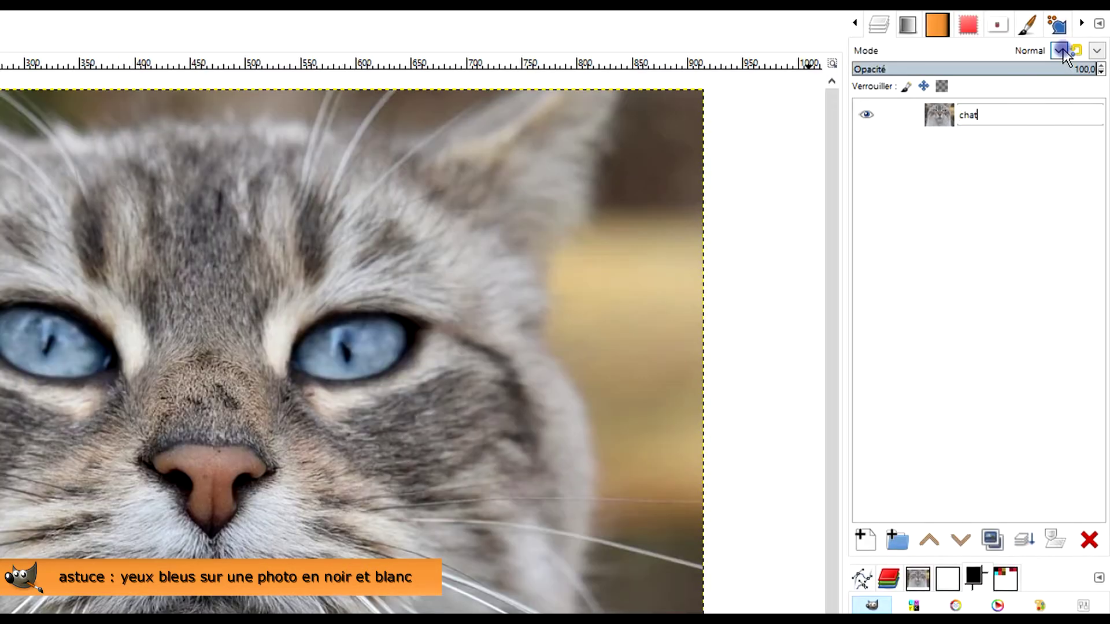
pyautogui.press('Return')
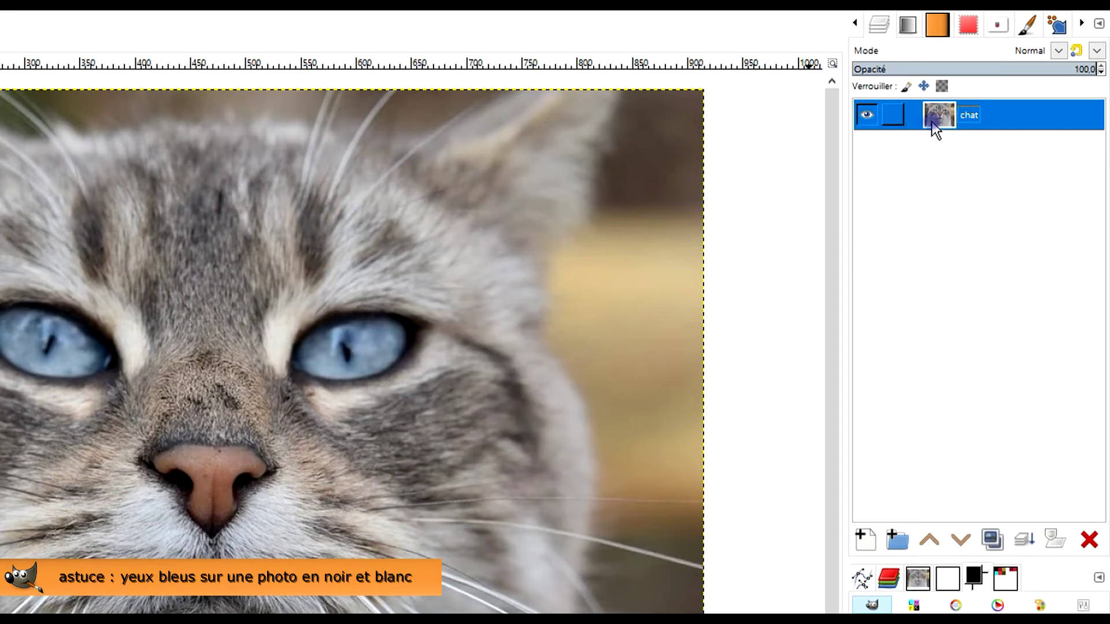
pyautogui.click(992, 539)
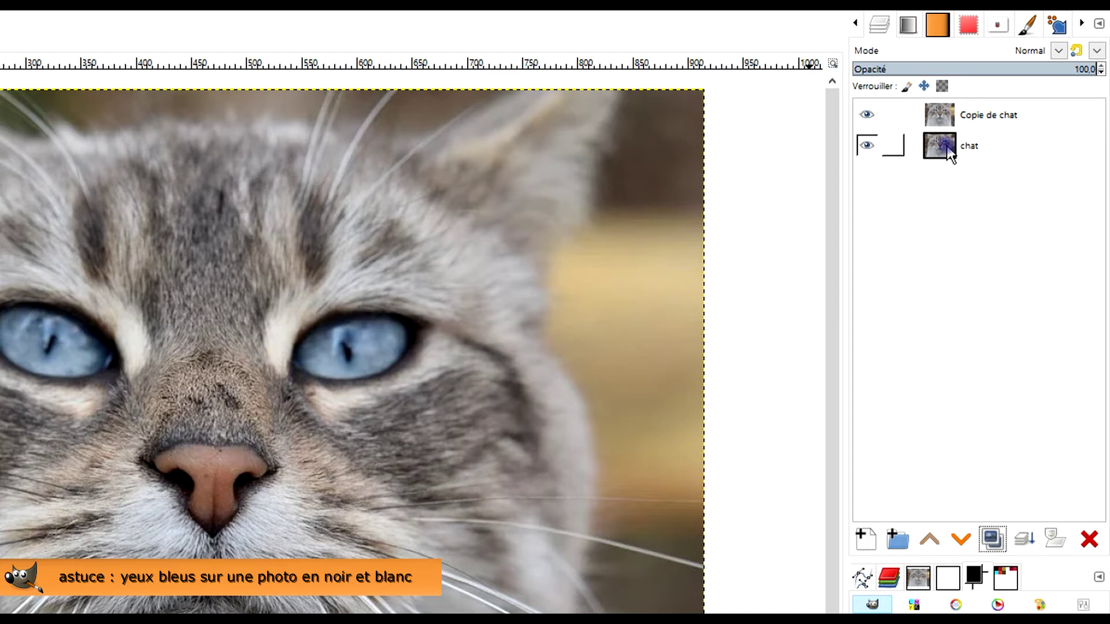
# - Name the copy 'chat noir et blanc' and the original 'chat couleur'
pyautogui.click(947, 146)
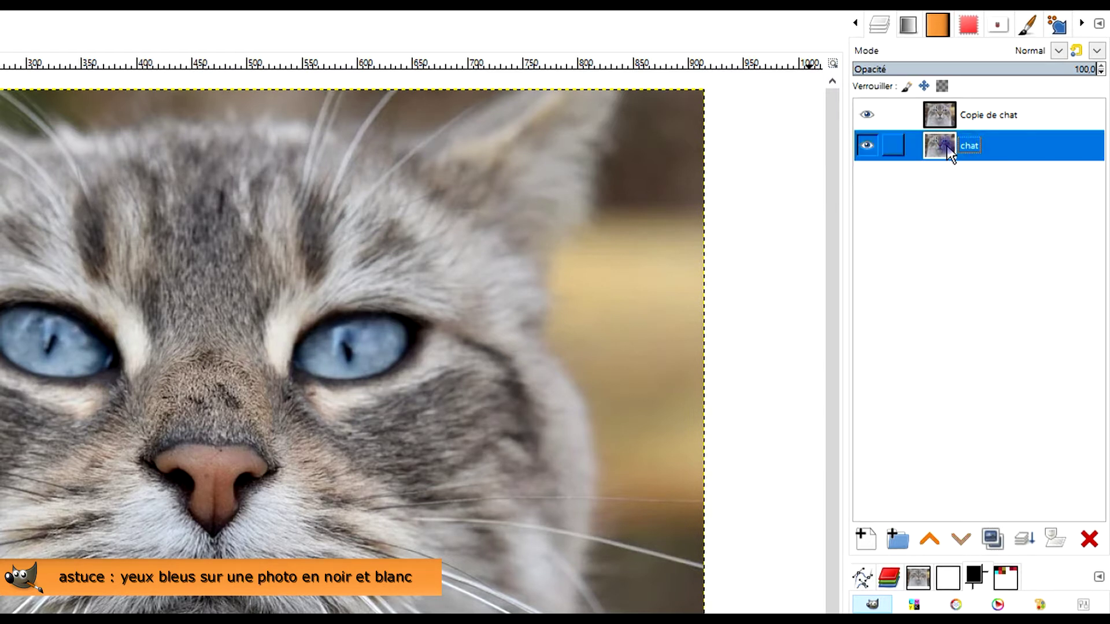
pyautogui.doubleClick(978, 116)
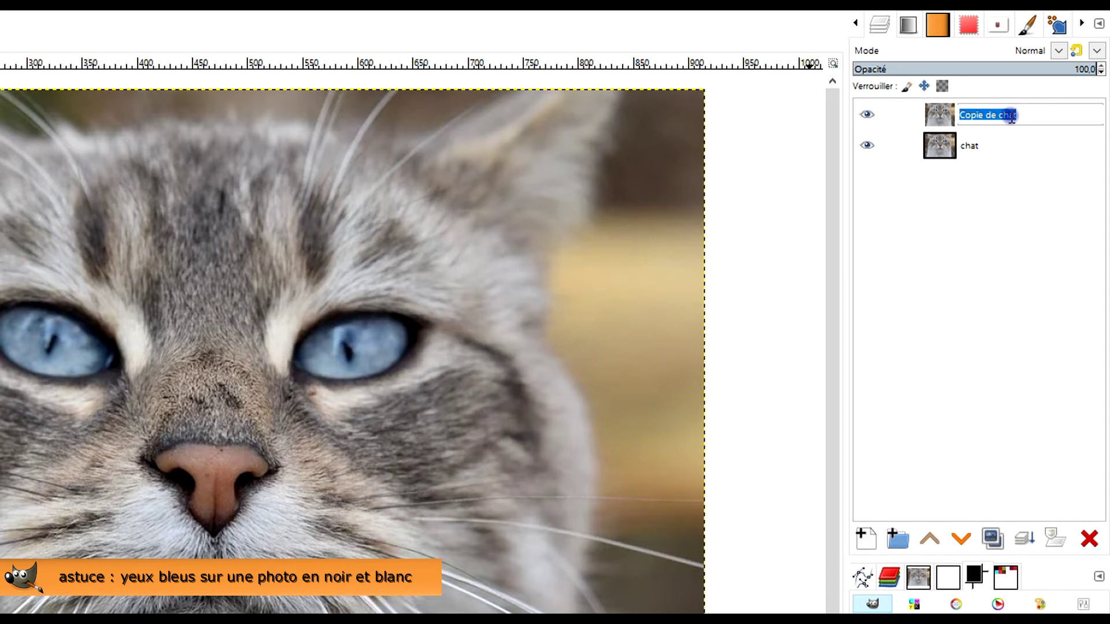
pyautogui.write('noir et b')
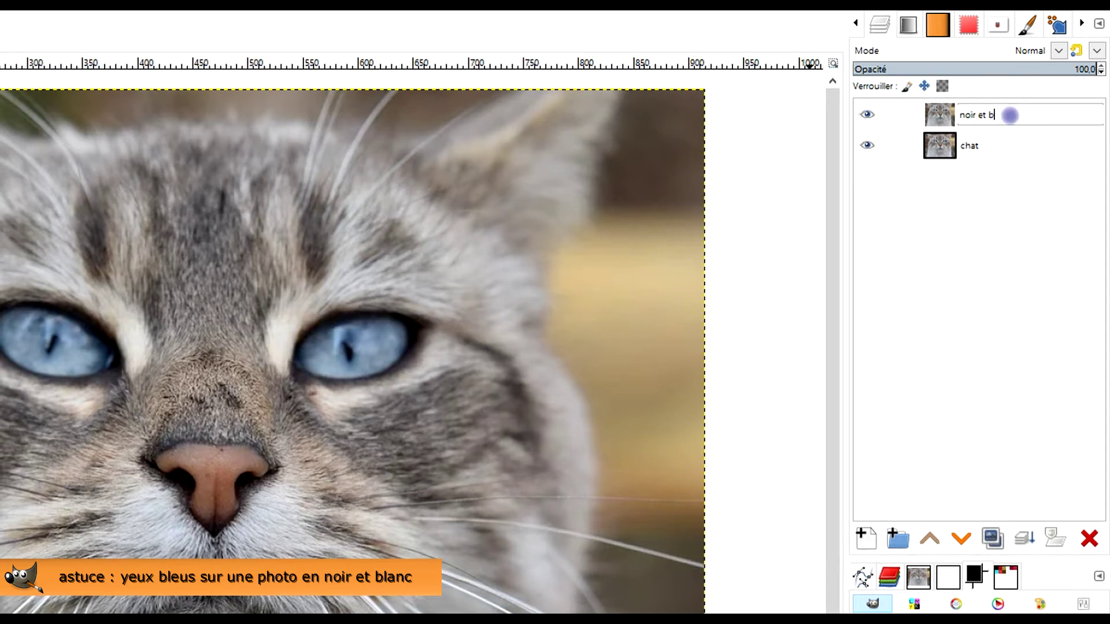
pyautogui.write('caht')
pyautogui.press('BackSpace')
pyautogui.press('BackSpace')
pyautogui.press('BackSpace')
pyautogui.write('hat')
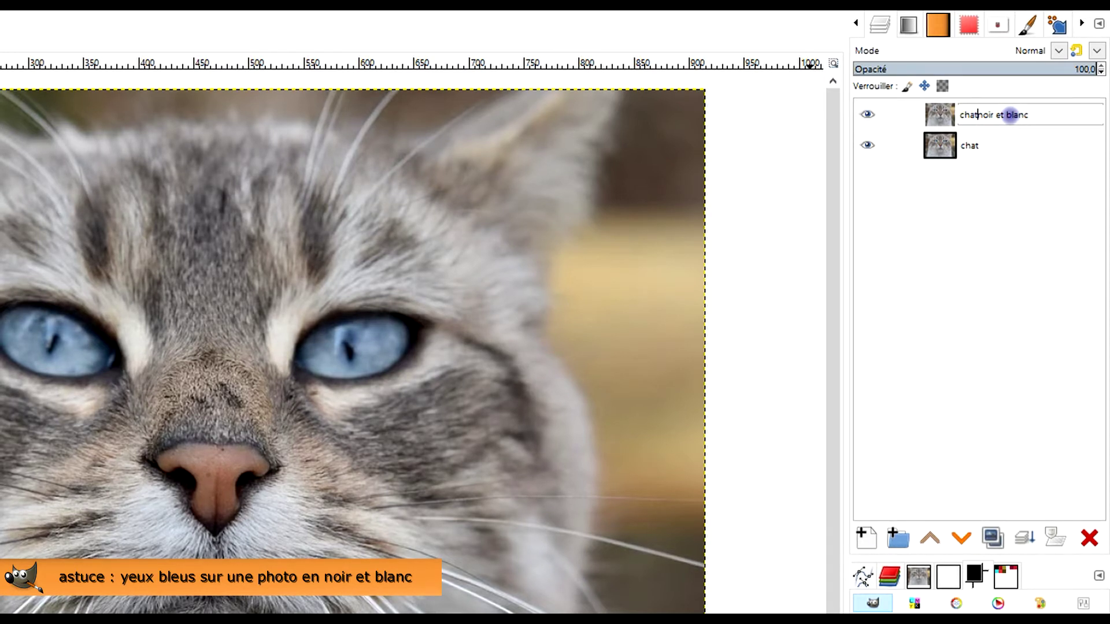
pyautogui.press('Return')
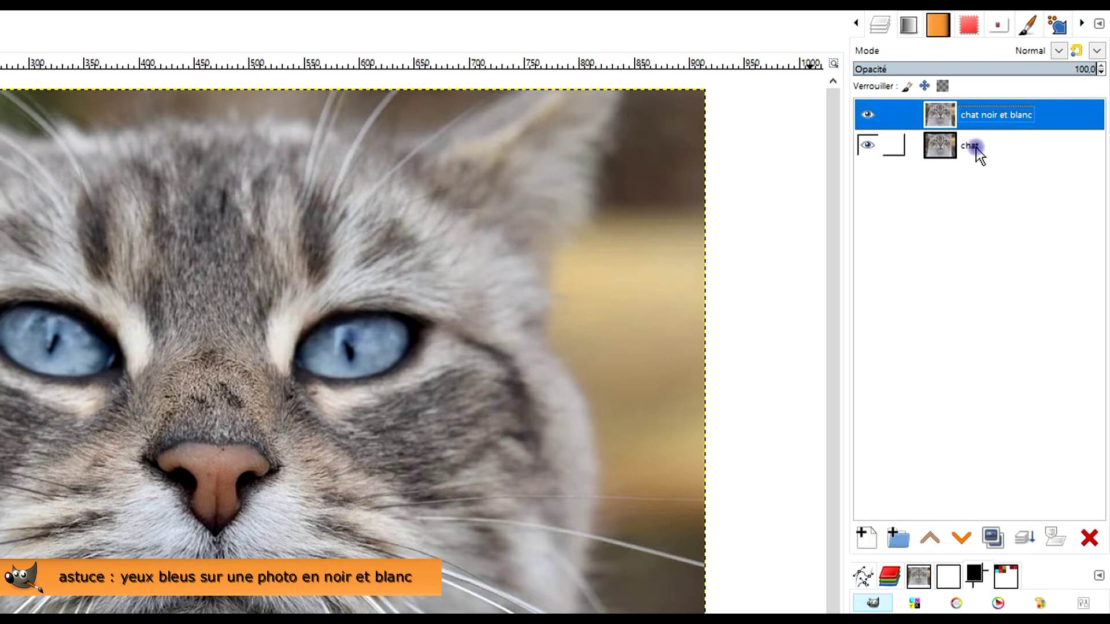
pyautogui.doubleClick(985, 145)
pyautogui.write('couleu')
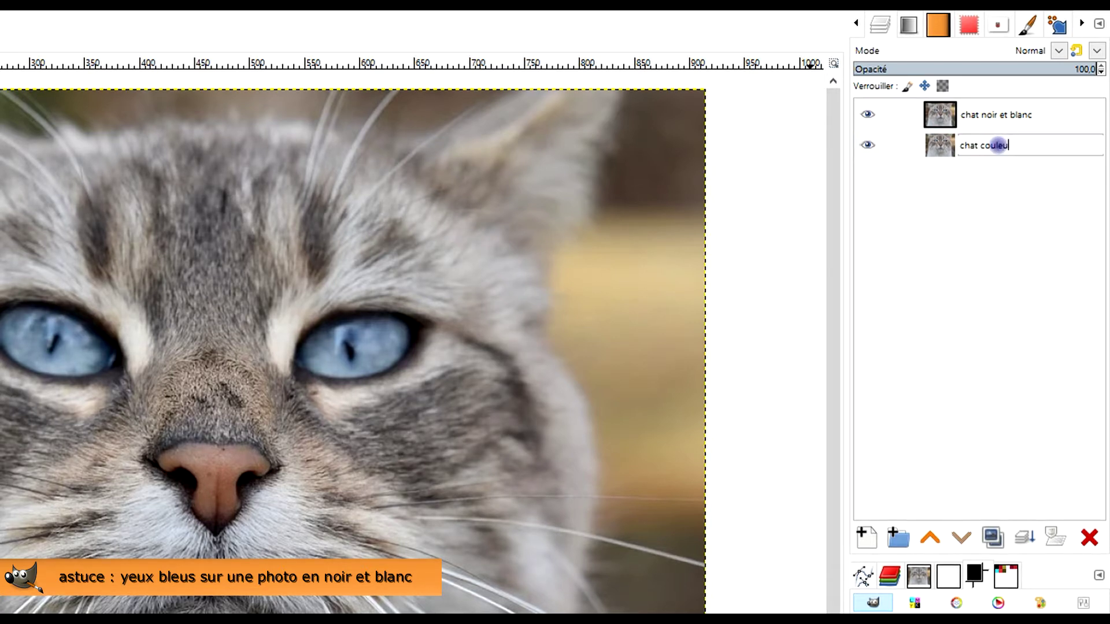
pyautogui.write('r')
pyautogui.press('Return')
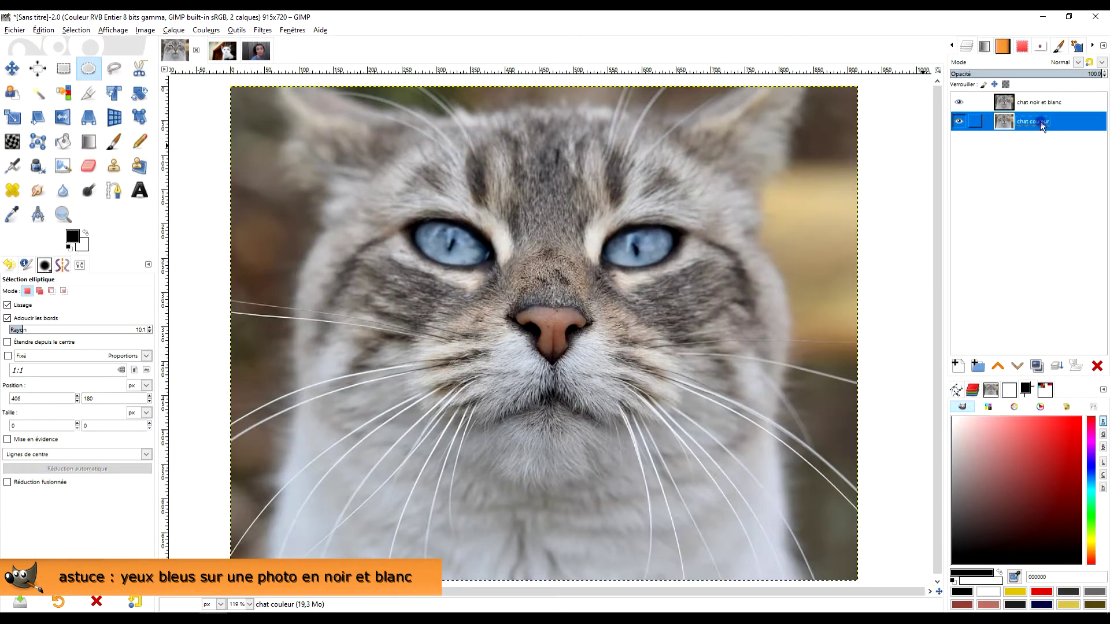
# - Desaturate the chat noir et blanc layer with Couleurs > Désaturation in Luminance mode
pyautogui.click(1022, 103)
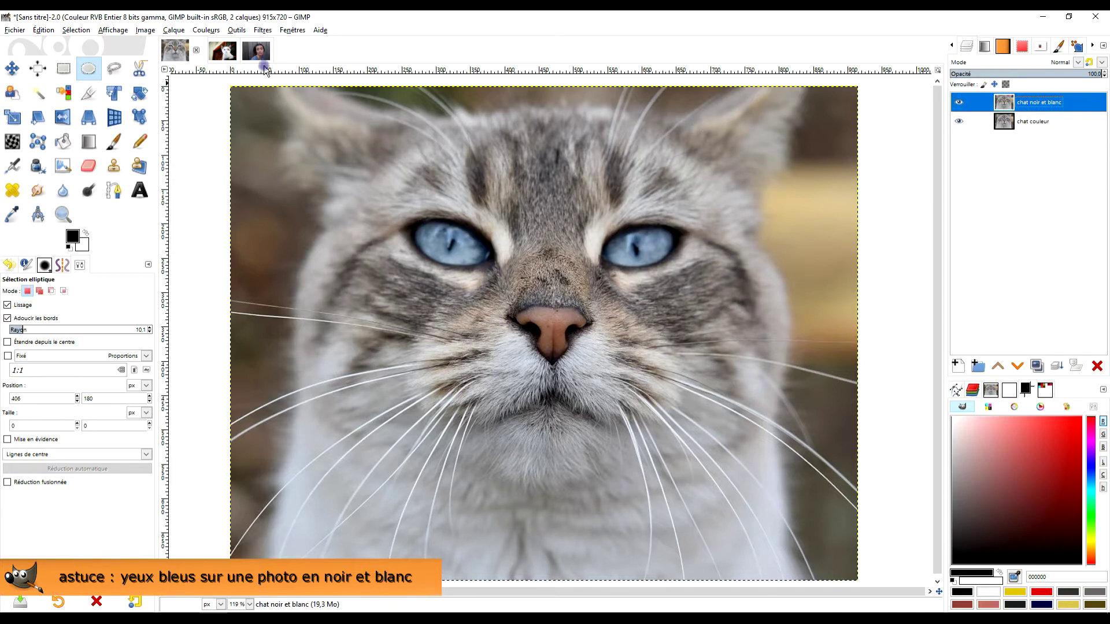
pyautogui.click(216, 31)
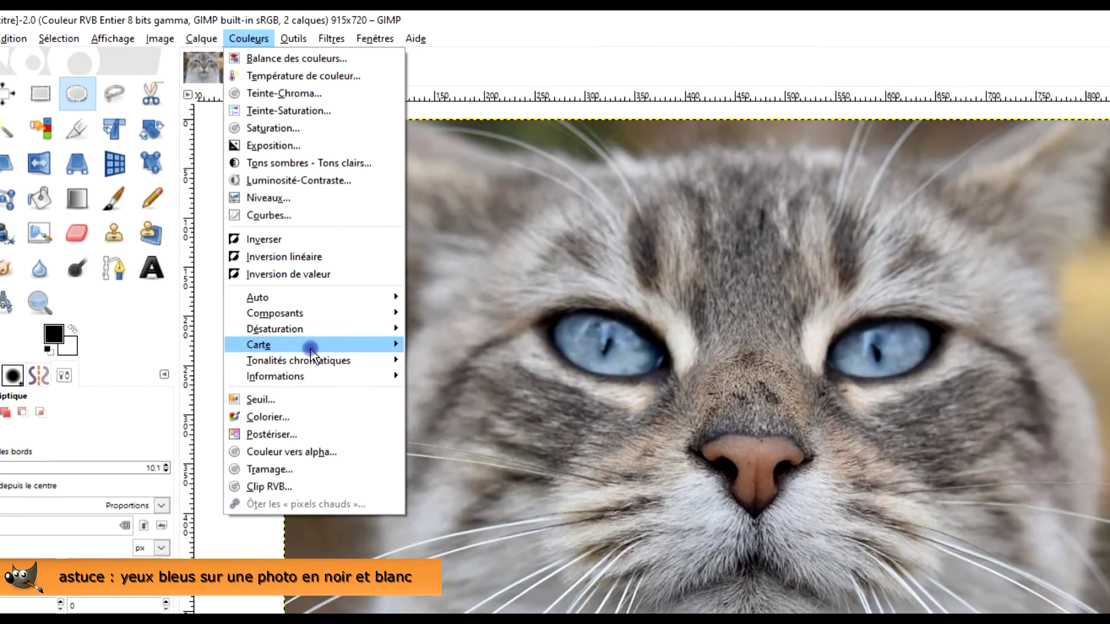
pyautogui.moveTo(275, 329)
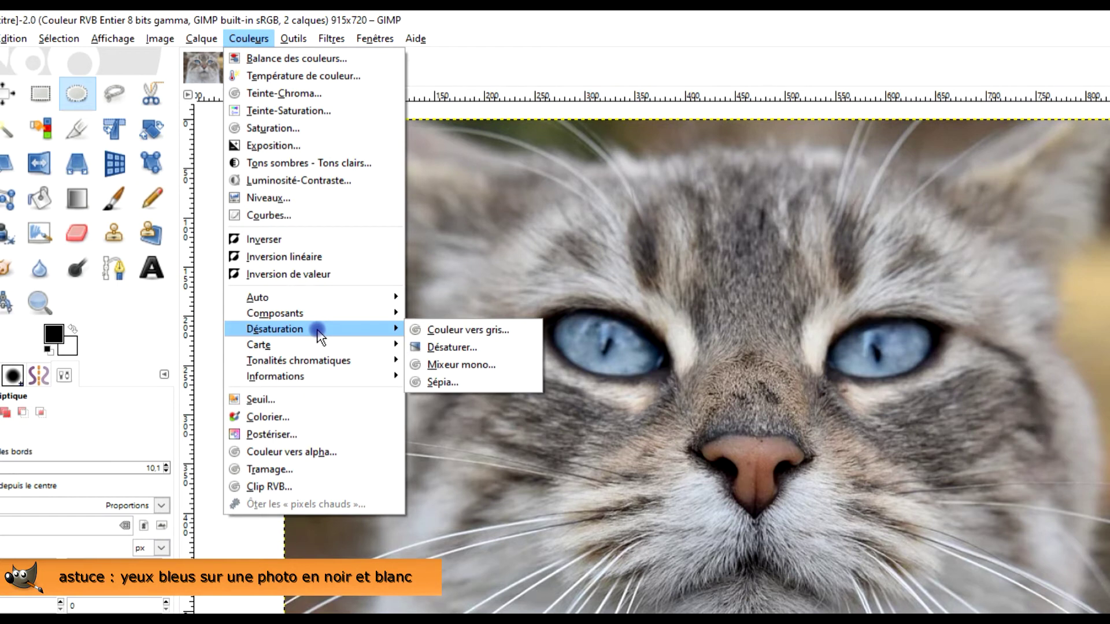
pyautogui.click(457, 347)
pyautogui.click(437, 293)
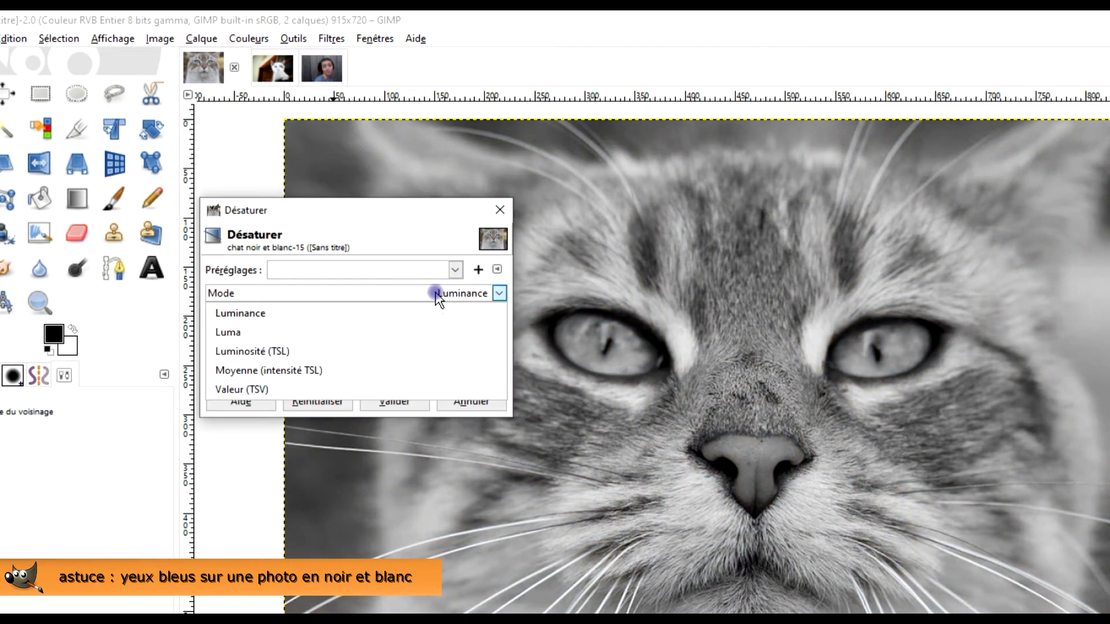
pyautogui.click(438, 294)
pyautogui.click(441, 292)
pyautogui.click(371, 401)
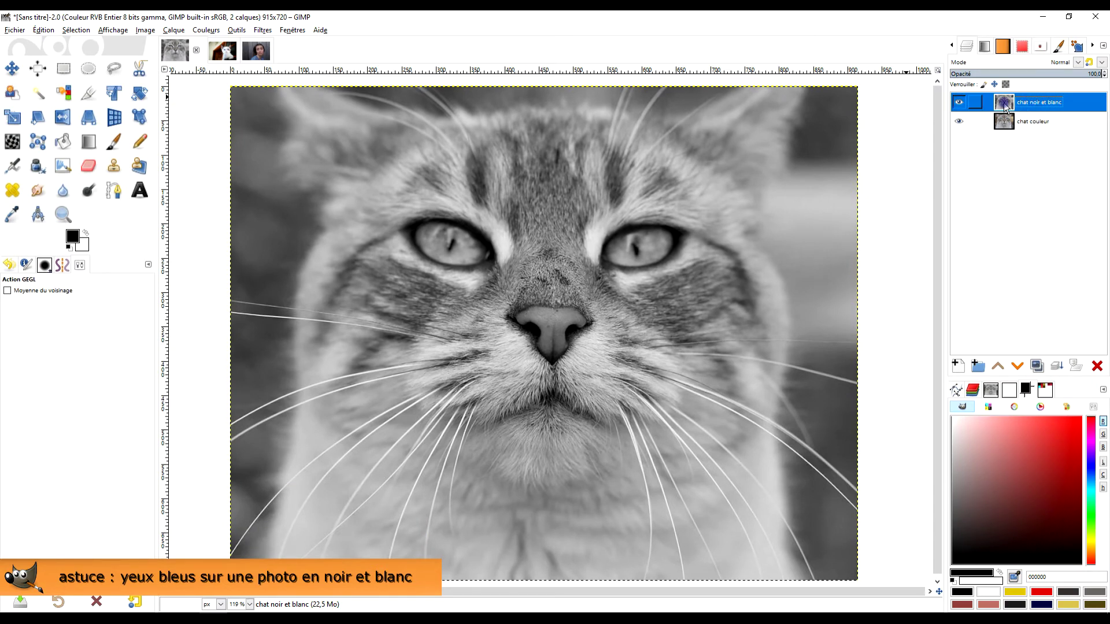
# - Add a white, full-opacity layer mask to the chat noir et blanc layer
pyautogui.rightClick(1004, 103)
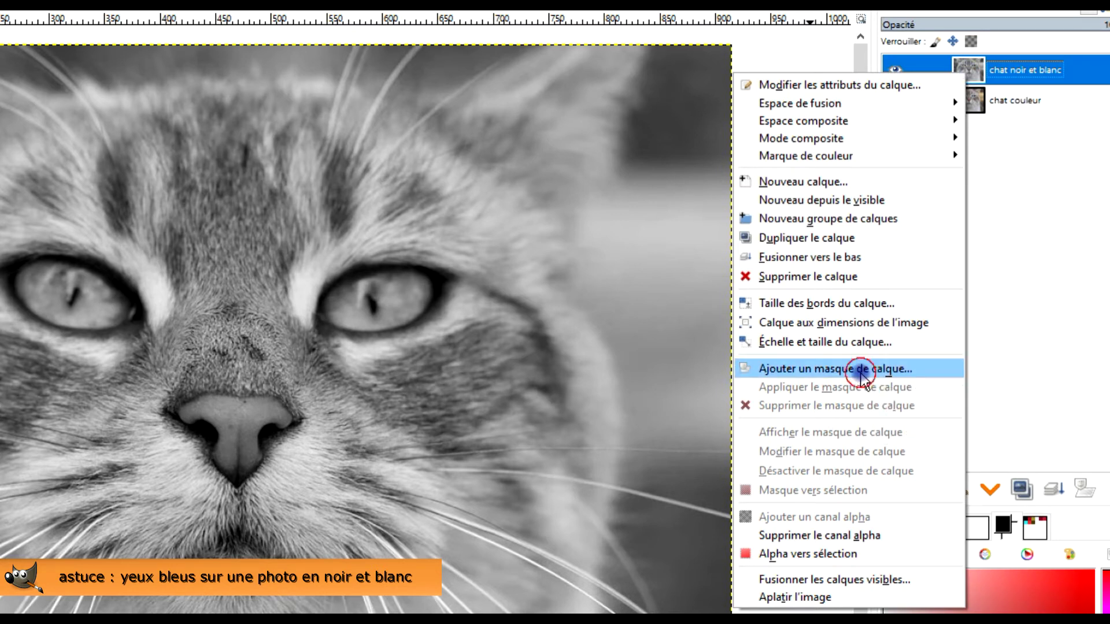
pyautogui.click(861, 370)
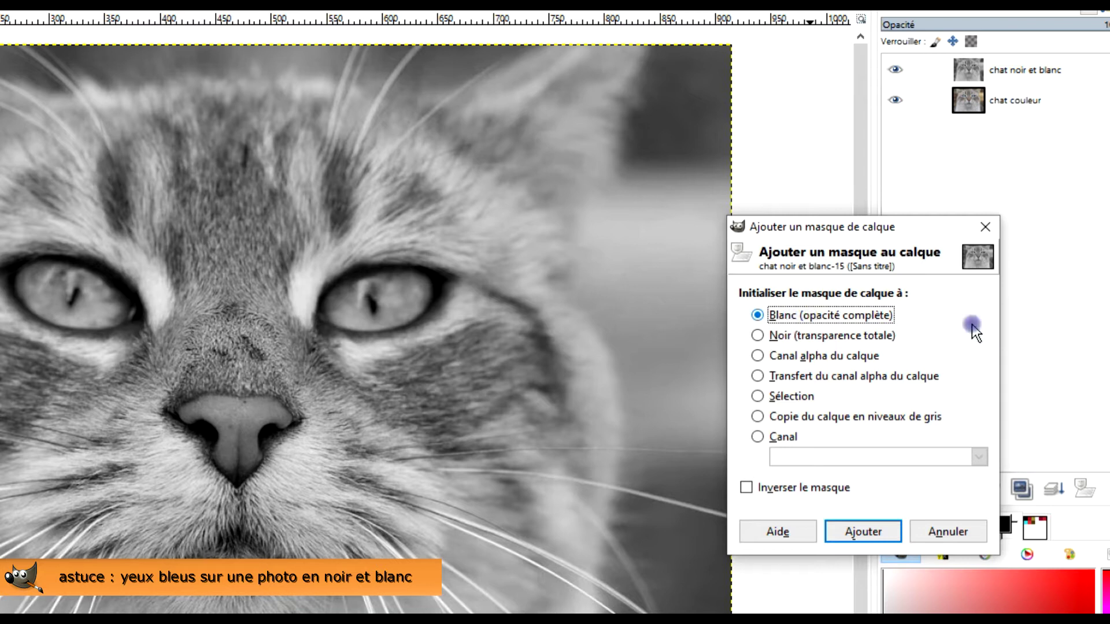
pyautogui.click(800, 317)
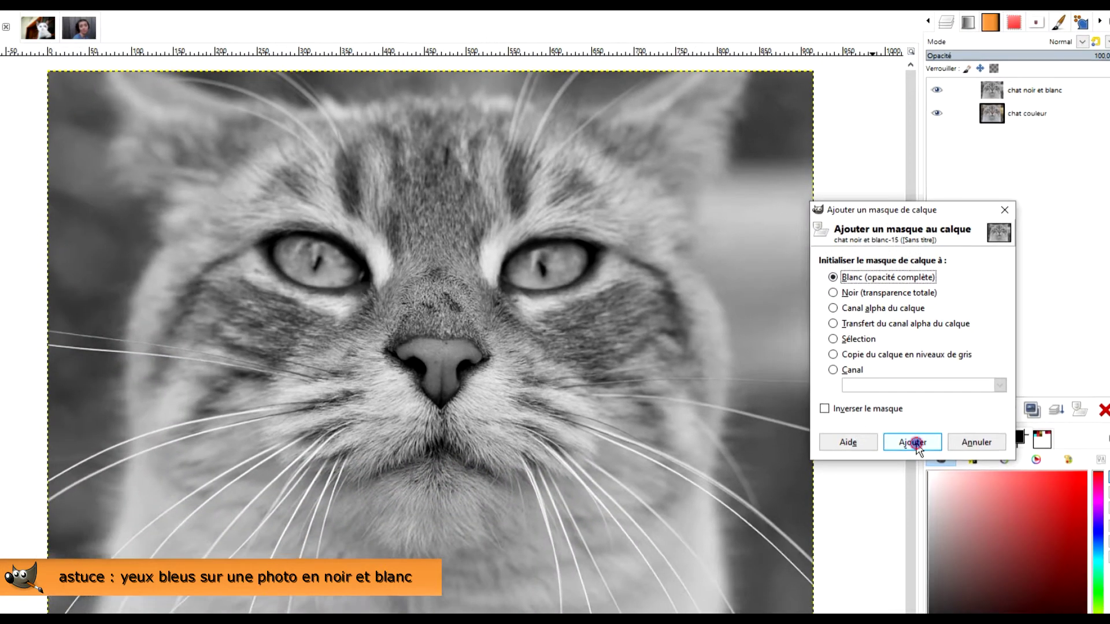
pyautogui.click(867, 535)
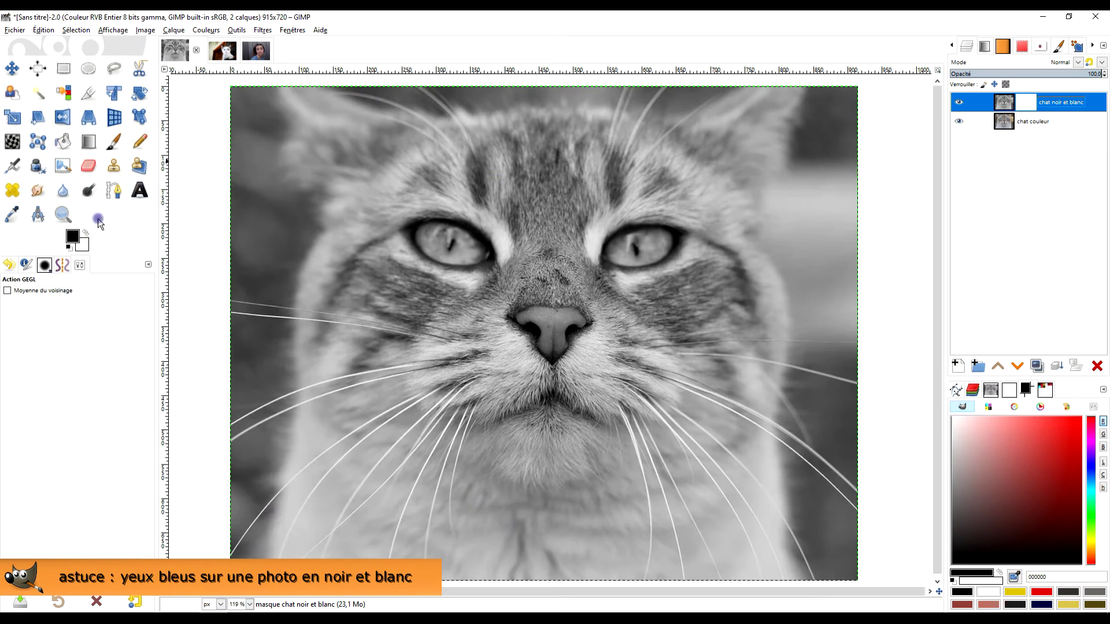
# - With the Paintbrush on the layer mask, paint black over the left eye to reveal blue
pyautogui.click(113, 143)
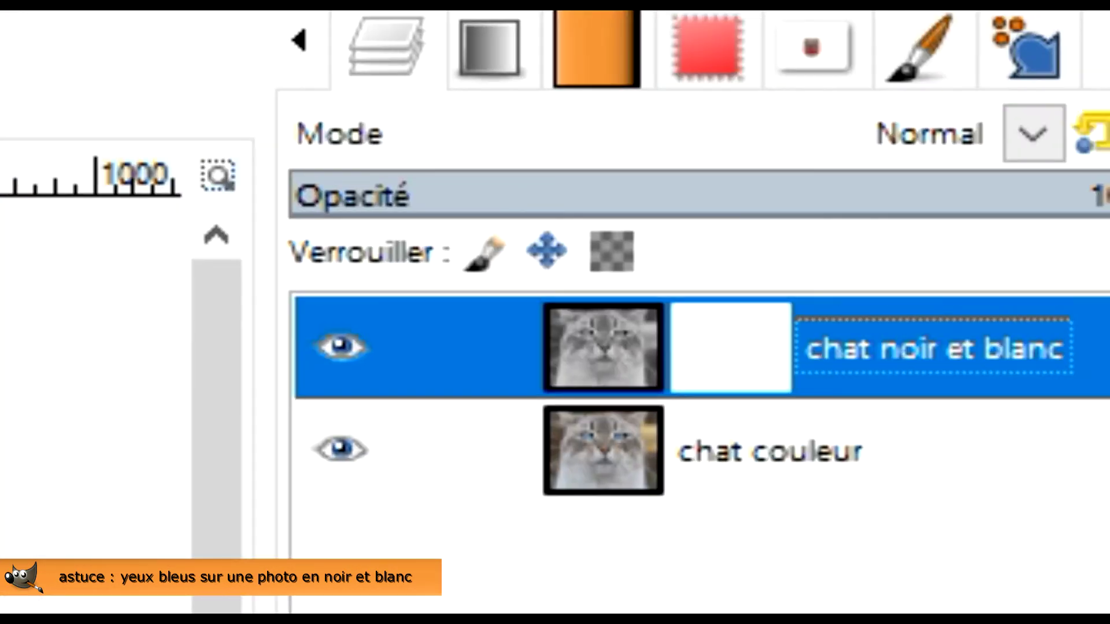
pyautogui.click(736, 346)
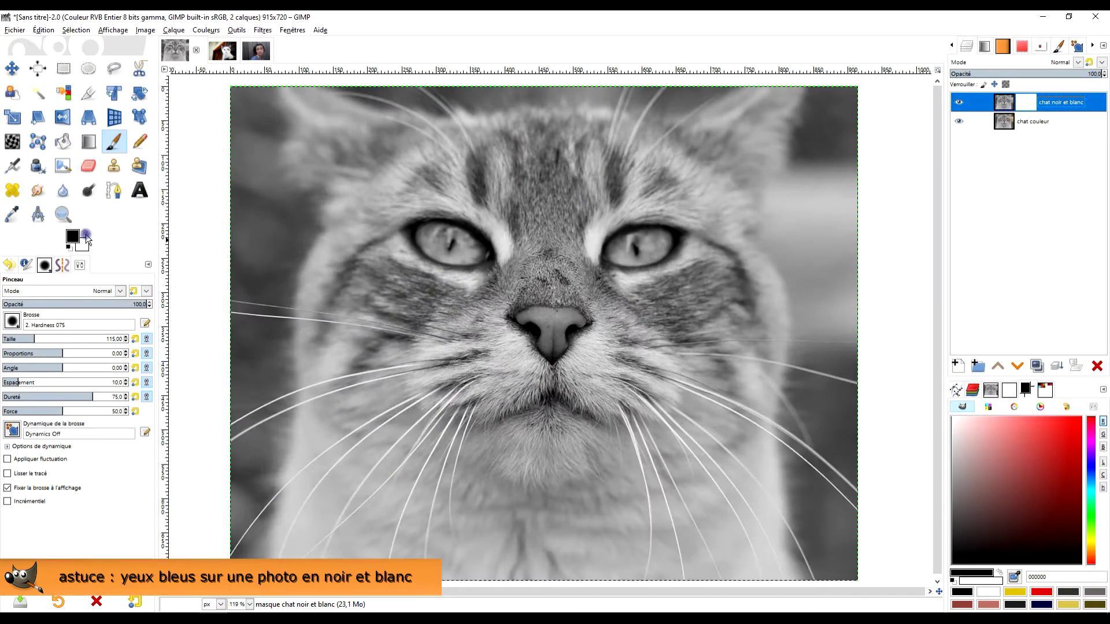
pyautogui.moveTo(424, 242); pyautogui.dragTo(437, 253)
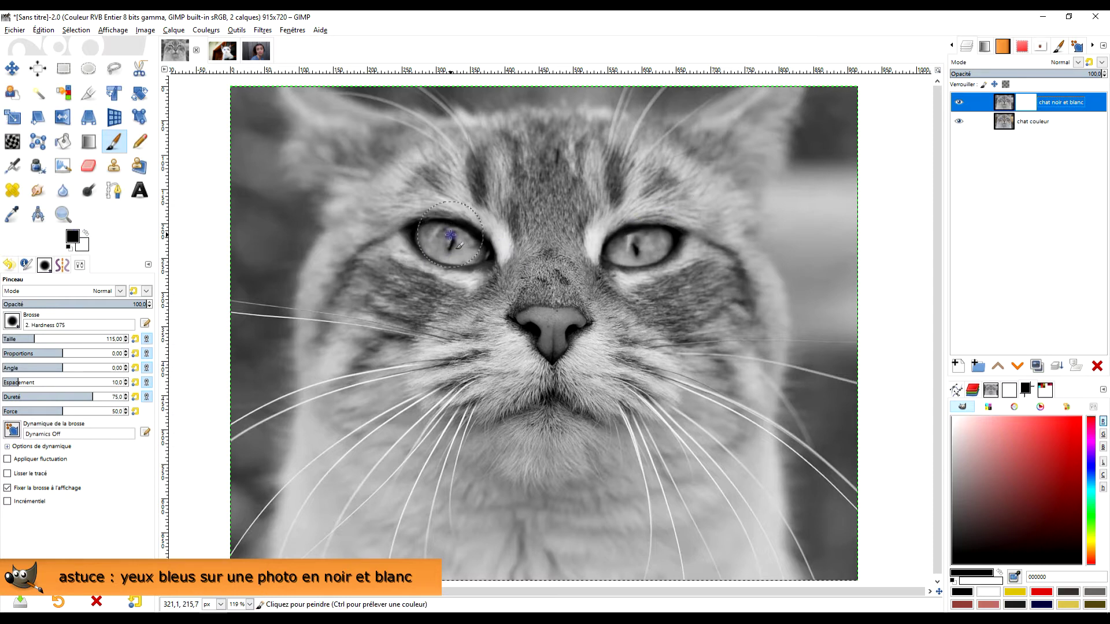
pyautogui.scroll(1, 448, 236)
pyautogui.scroll(2, 449, 235)
pyautogui.scroll(1, 442, 240)
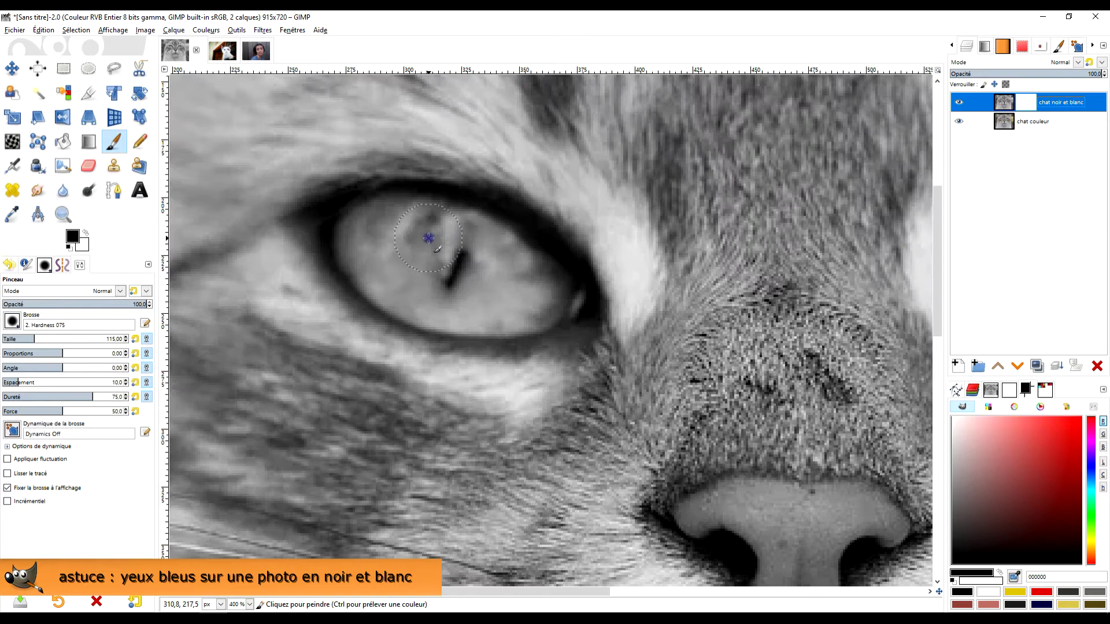
pyautogui.moveTo(433, 240)
pyautogui.mouseDown()
pyautogui.moveTo(386, 252)
pyautogui.moveTo(402, 228)
pyautogui.moveTo(503, 263)
pyautogui.moveTo(537, 288)
pyautogui.moveTo(509, 301)
pyautogui.moveTo(349, 272)
pyautogui.moveTo(538, 300)
pyautogui.mouseUp()
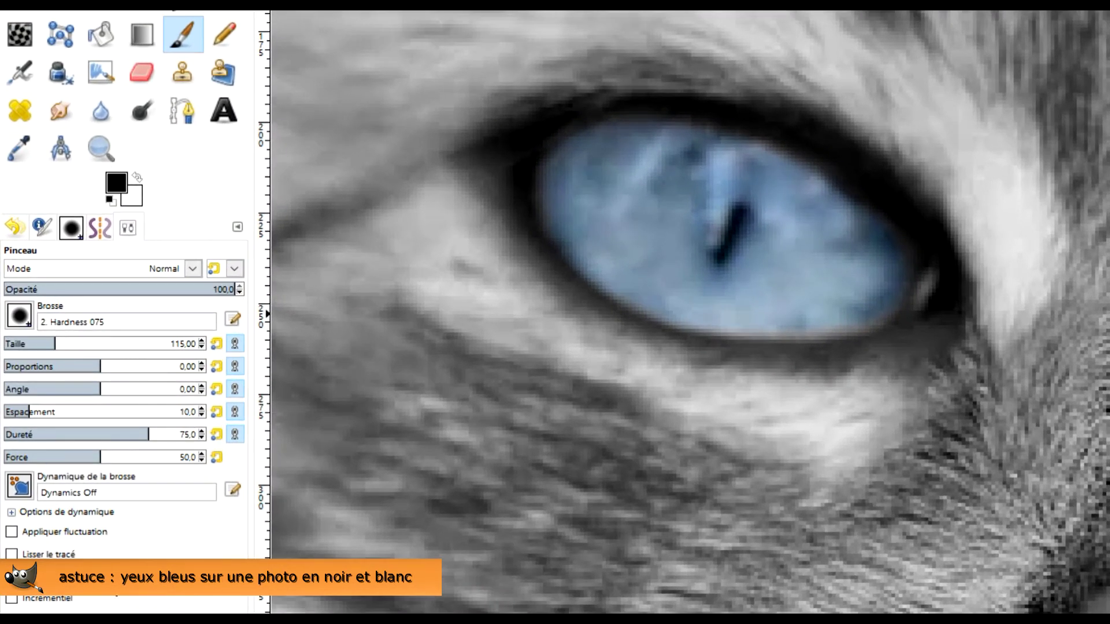
# - Paint black over the other eye to reveal its blue, then view at 100%
pyautogui.scroll(-4, 719, 218)
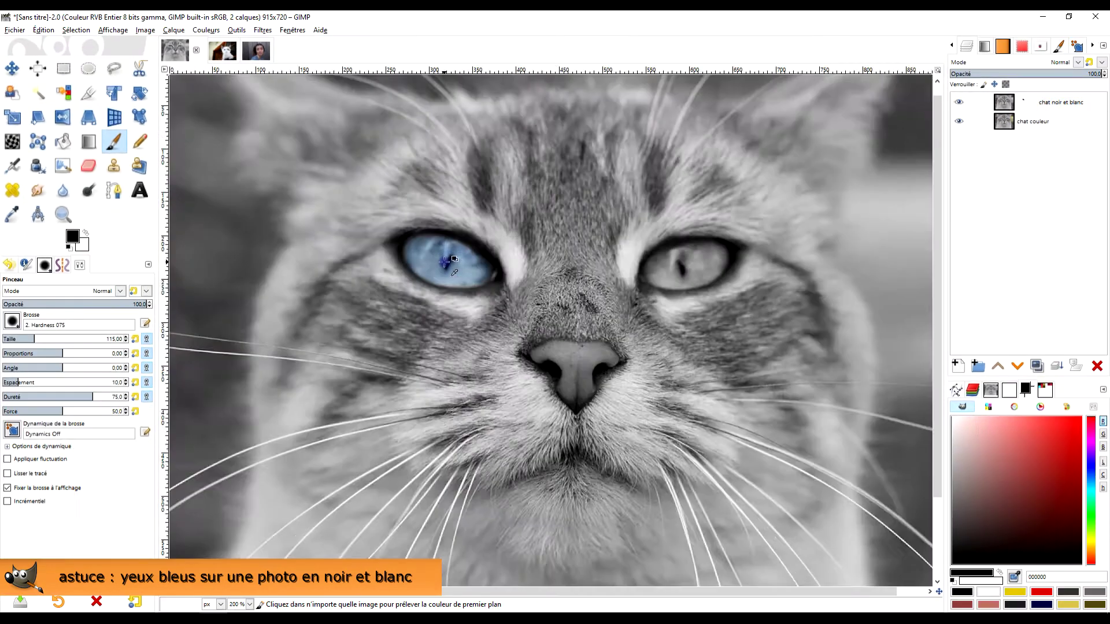
pyautogui.scroll(4, 446, 260)
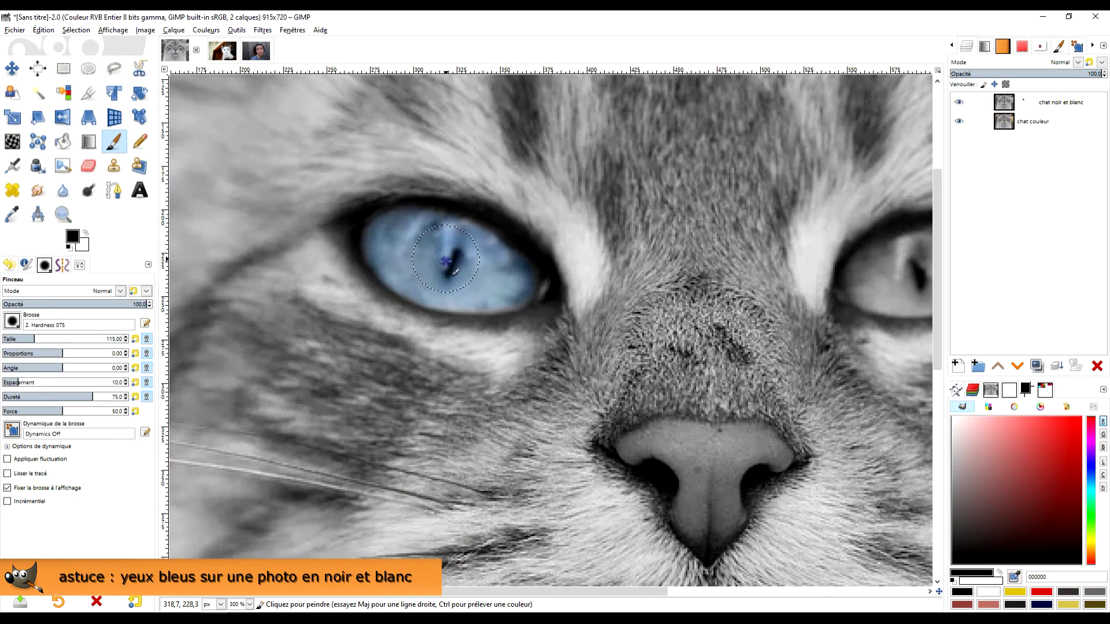
pyautogui.scroll(1, 446, 260)
pyautogui.scroll(1, 462, 283)
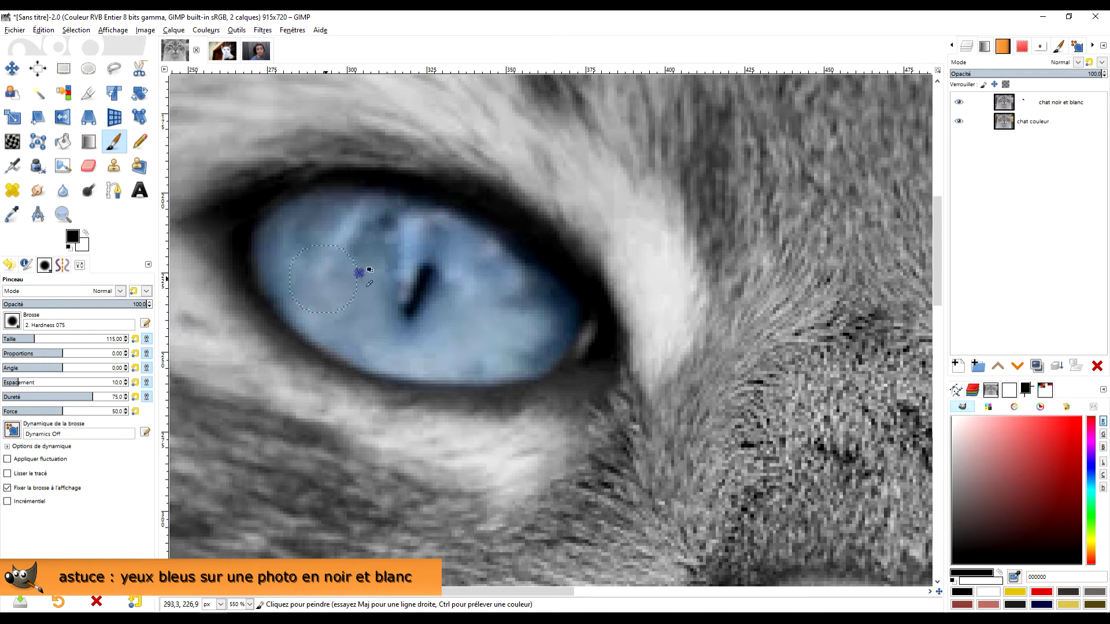
pyautogui.scroll(-8, 359, 272)
pyautogui.scroll(2, 381, 272)
pyautogui.scroll(6, 378, 353)
pyautogui.moveTo(378, 352)
pyautogui.mouseDown()
pyautogui.moveTo(372, 310)
pyautogui.moveTo(334, 372)
pyautogui.moveTo(550, 347)
pyautogui.moveTo(529, 314)
pyautogui.moveTo(404, 272)
pyautogui.moveTo(528, 248)
pyautogui.moveTo(570, 297)
pyautogui.moveTo(583, 287)
pyautogui.moveTo(508, 280)
pyautogui.moveTo(570, 366)
pyautogui.moveTo(461, 399)
pyautogui.moveTo(362, 395)
pyautogui.moveTo(401, 359)
pyautogui.moveTo(370, 339)
pyautogui.mouseUp()
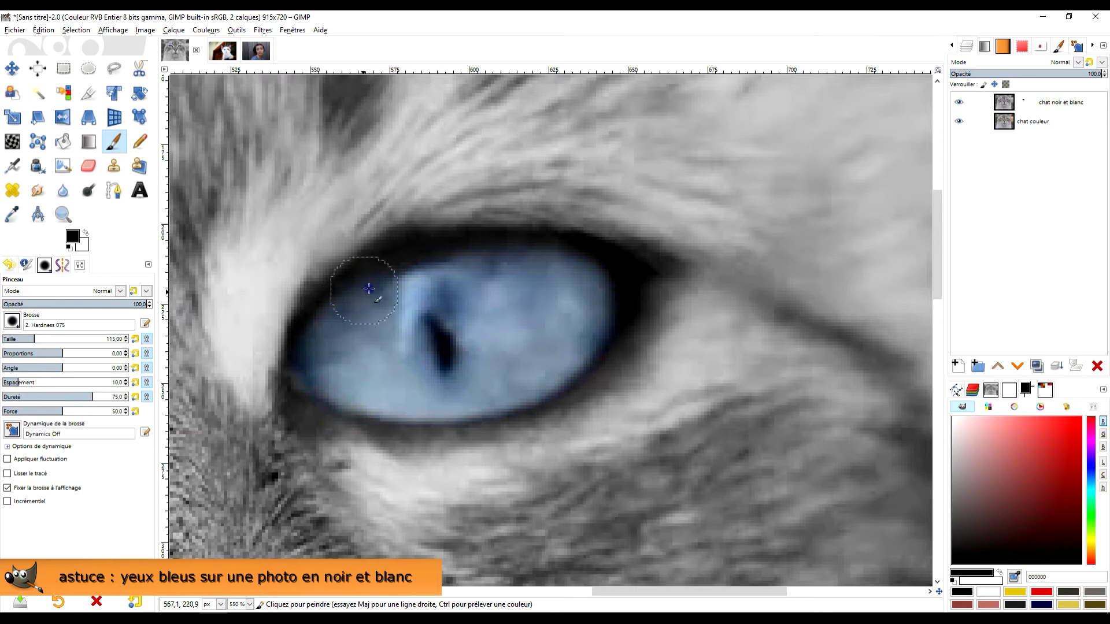
pyautogui.press('1')
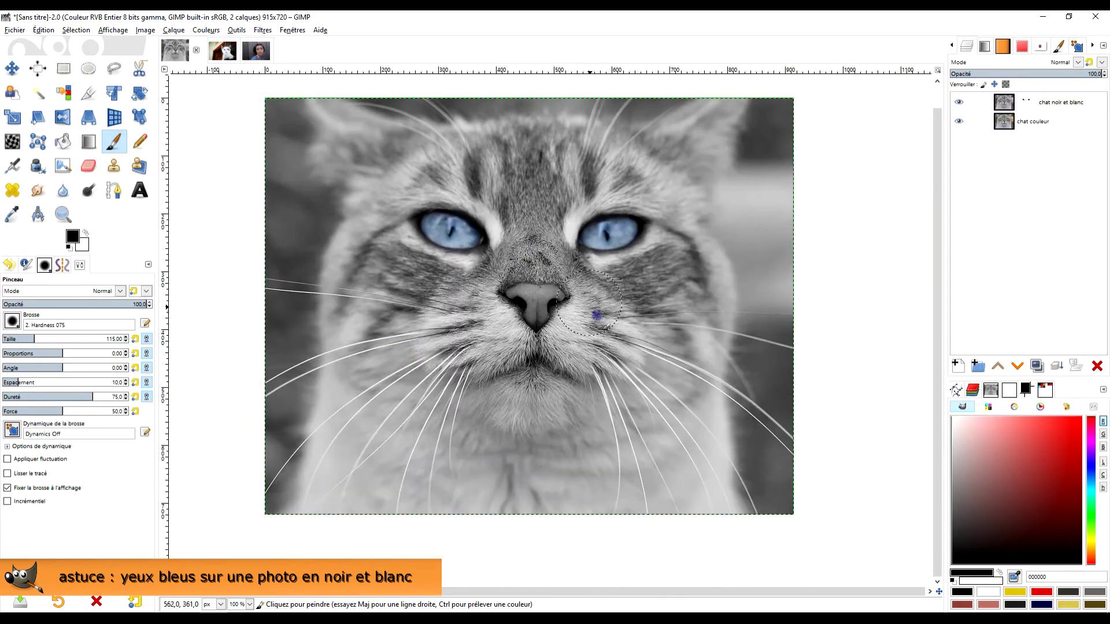
pyautogui.click(14, 30)
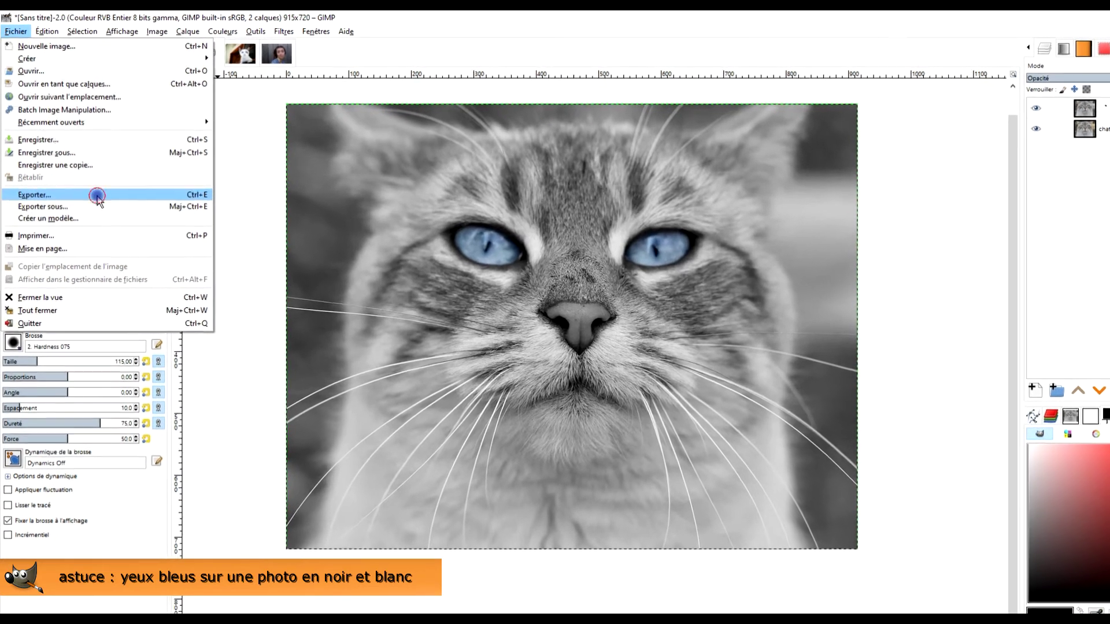
pyautogui.click(93, 199)
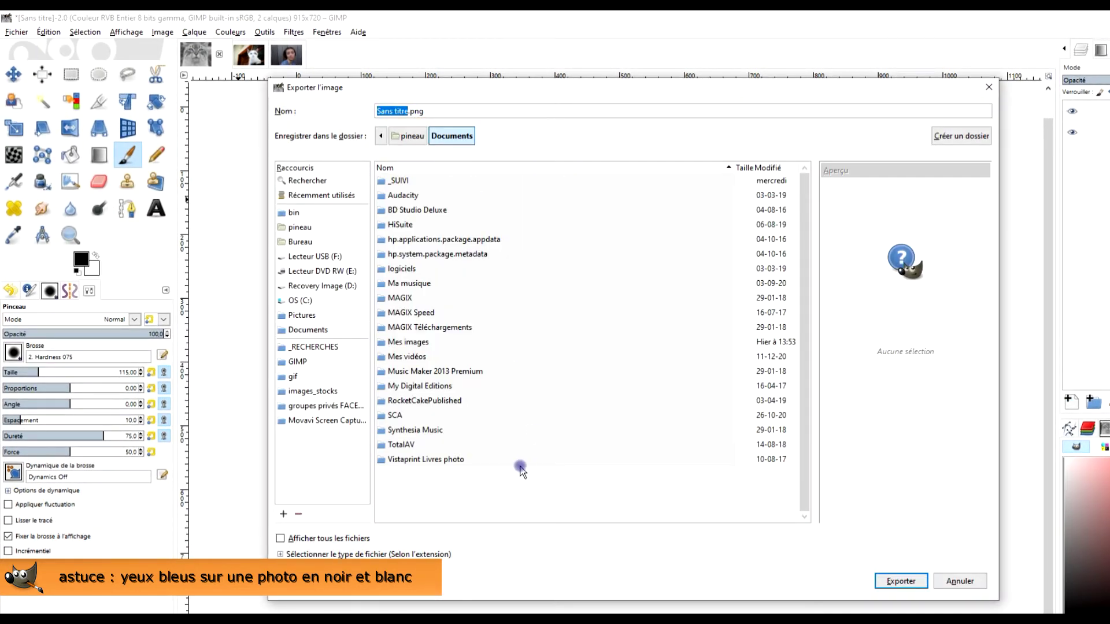
pyautogui.click(449, 112)
pyautogui.moveTo(430, 110); pyautogui.dragTo(353, 120)
pyautogui.click(988, 89)
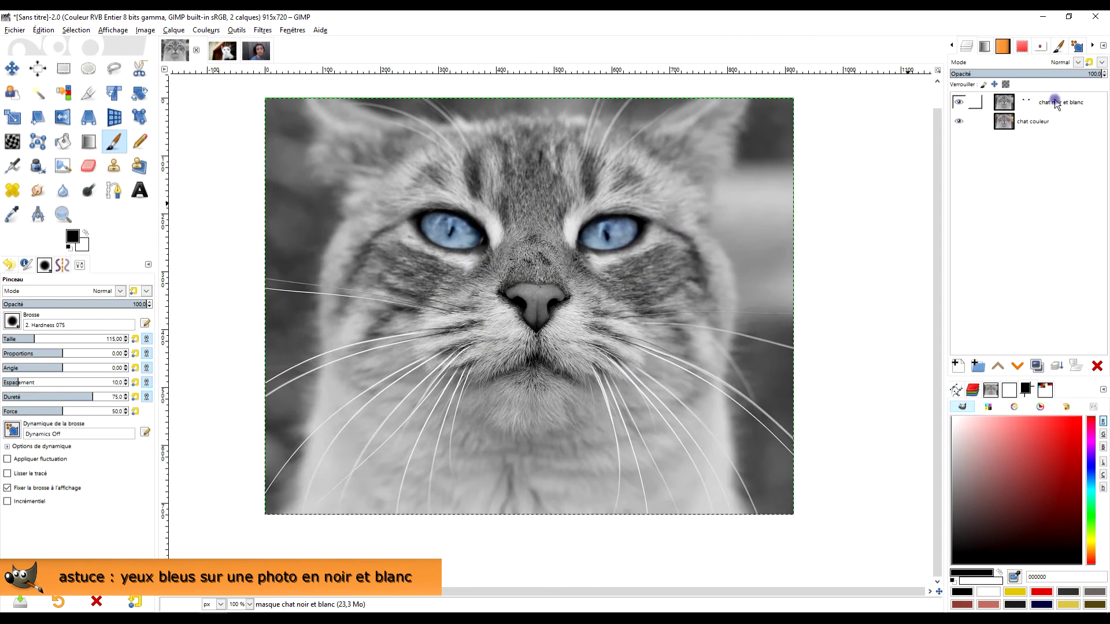
# - On the kitten image, rename the layer 'chat couleur', duplicate it, and name the copy 'chat N&B'
pyautogui.click(222, 52)
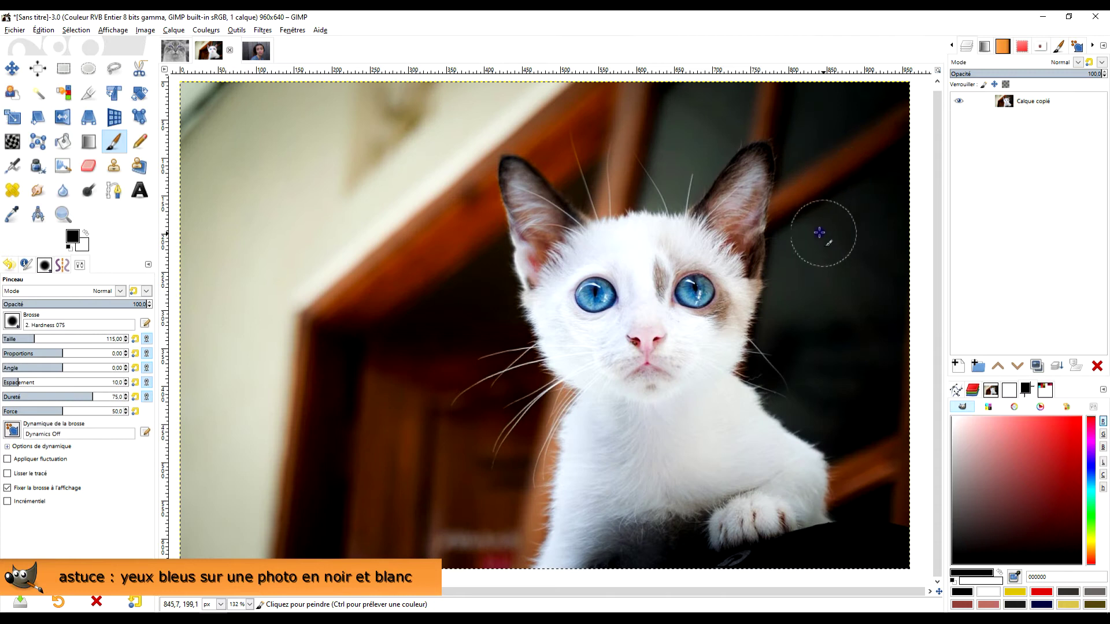
pyautogui.doubleClick(1035, 101)
pyautogui.write('chat coule')
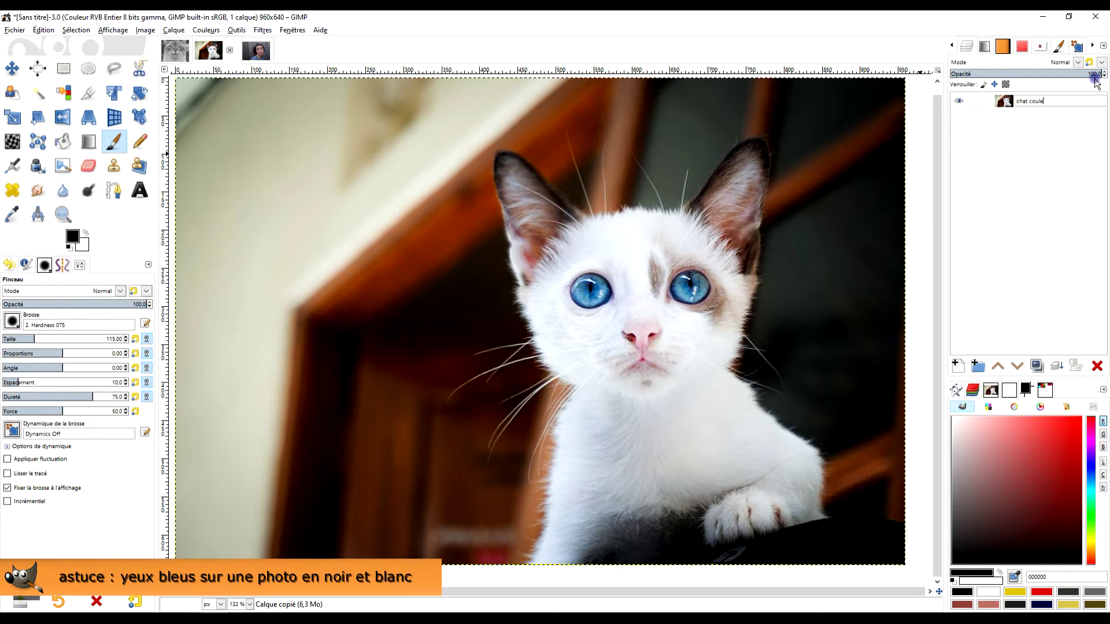
pyautogui.write('ur')
pyautogui.press('Return')
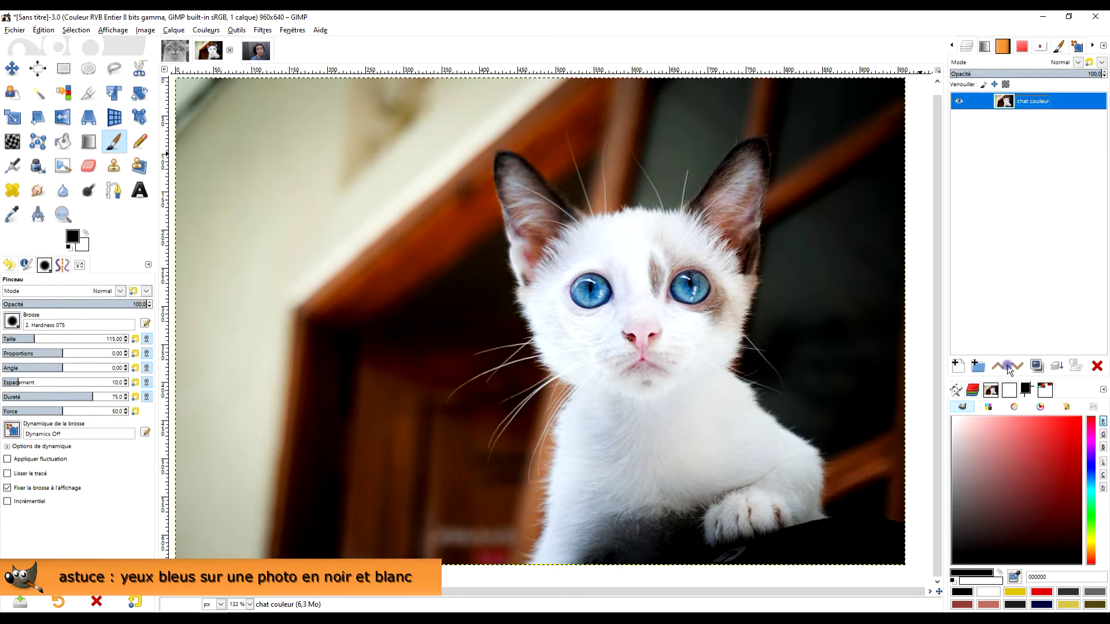
pyautogui.click(1036, 366)
pyautogui.doubleClick(1048, 100)
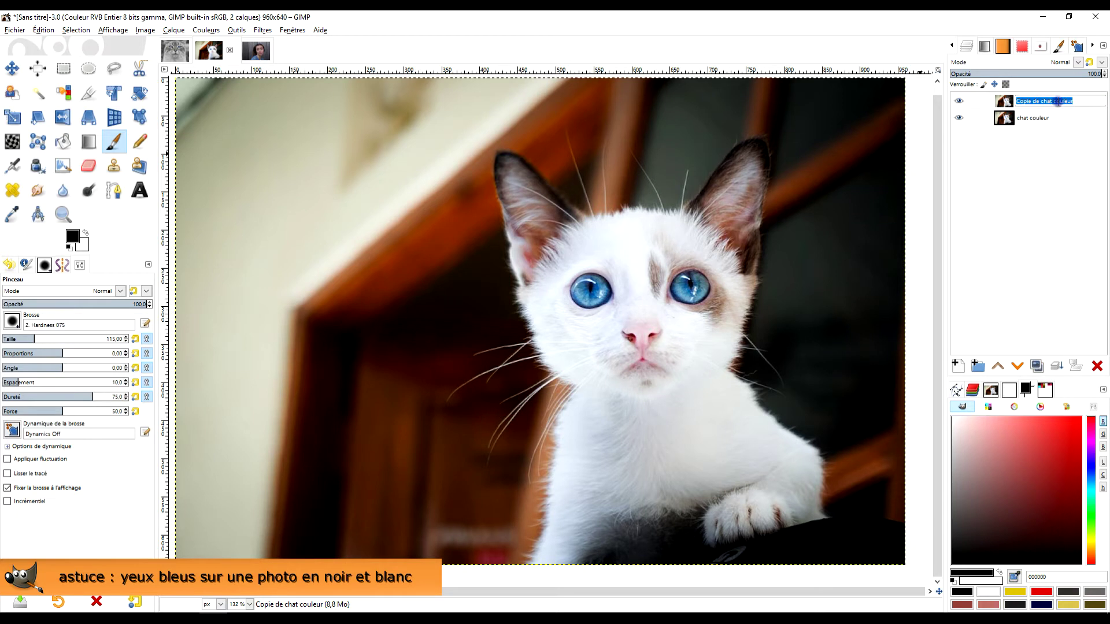
pyautogui.moveTo(1042, 101); pyautogui.dragTo(1072, 101)
pyautogui.moveTo(956, 108); pyautogui.dragTo(956, 98)
pyautogui.write('chat N&B')
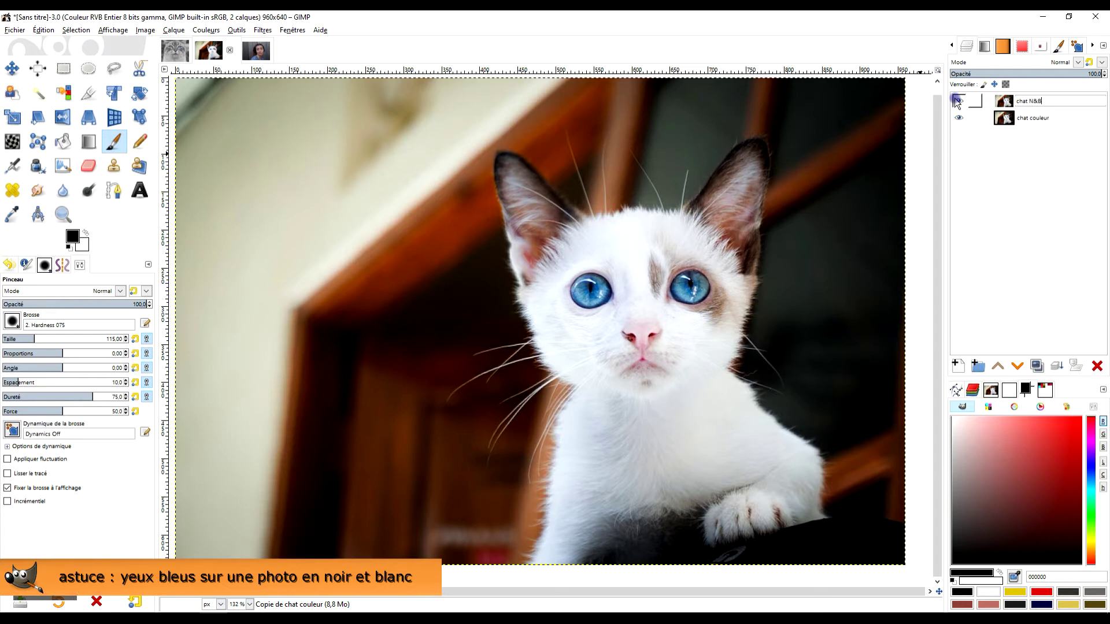
pyautogui.press('Return')
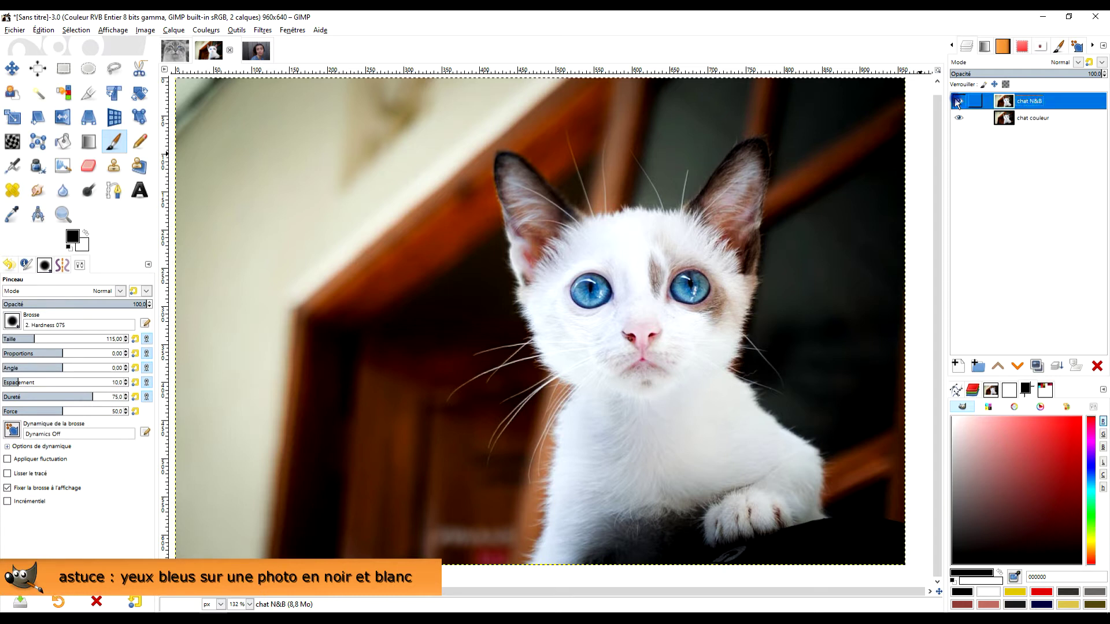
# - Desaturate the chat N&B layer to greyscale with Couleurs > Désaturation
pyautogui.click(205, 30)
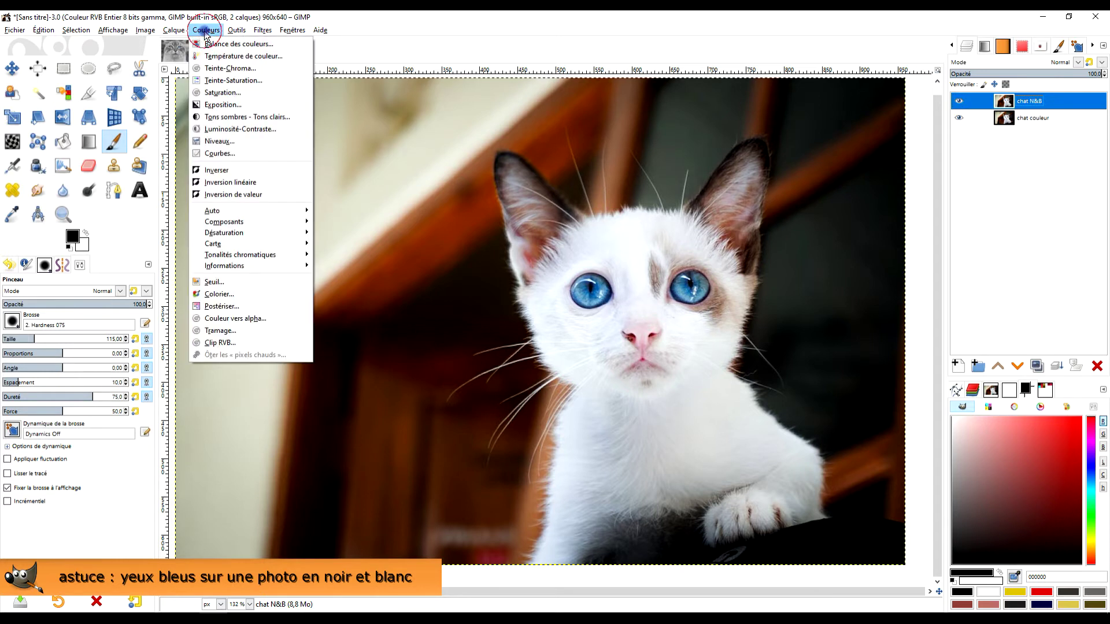
pyautogui.moveTo(224, 232)
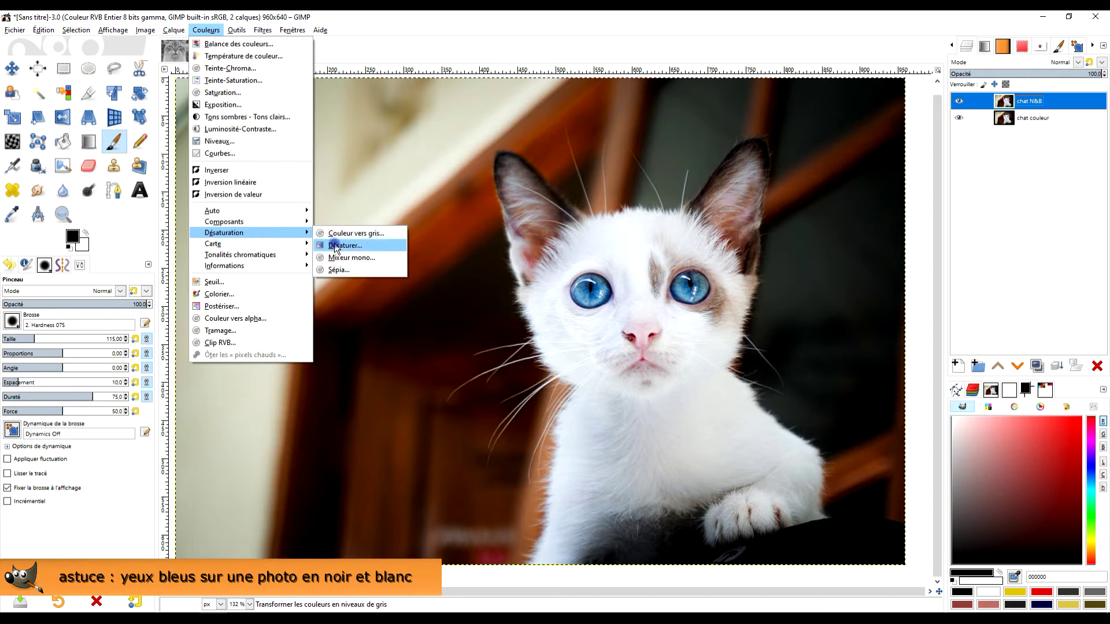
pyautogui.click(338, 246)
pyautogui.click(305, 282)
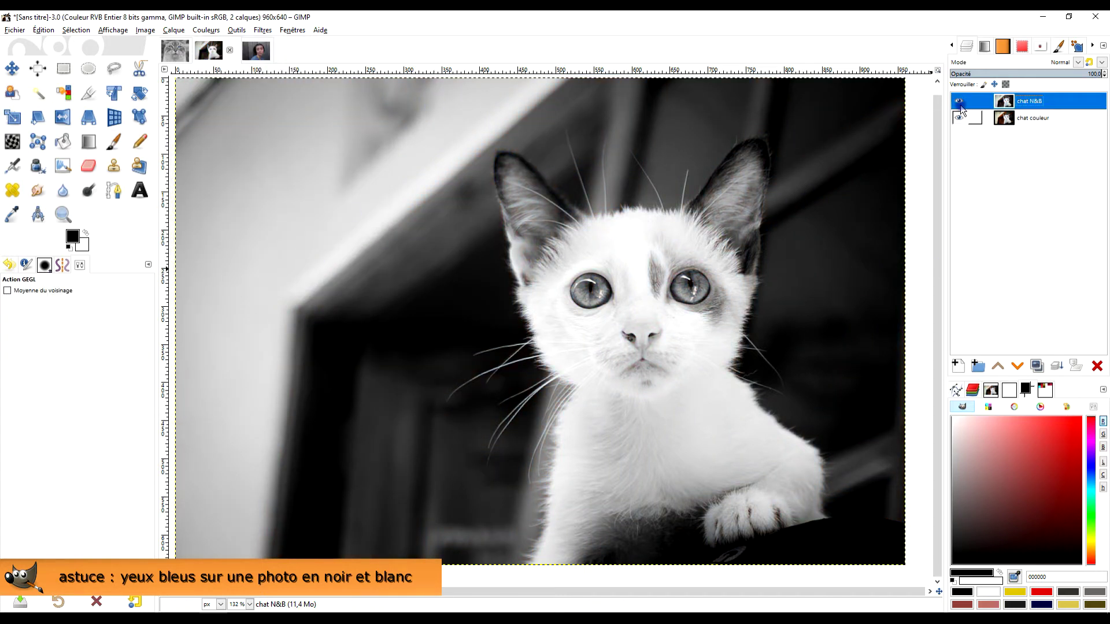
pyautogui.click(88, 167)
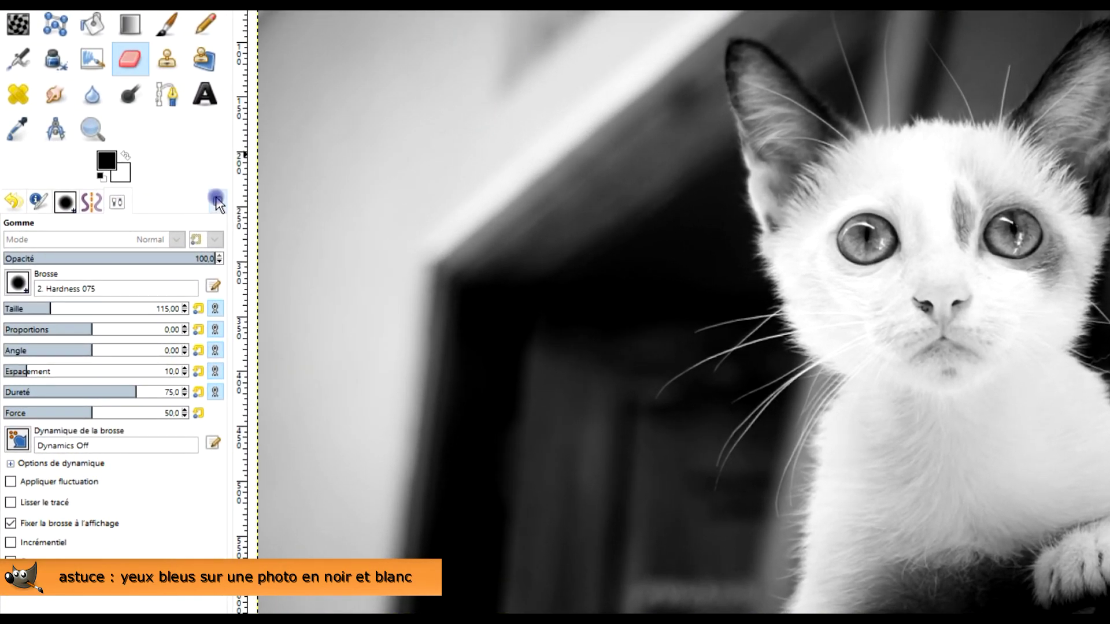
pyautogui.click(81, 265)
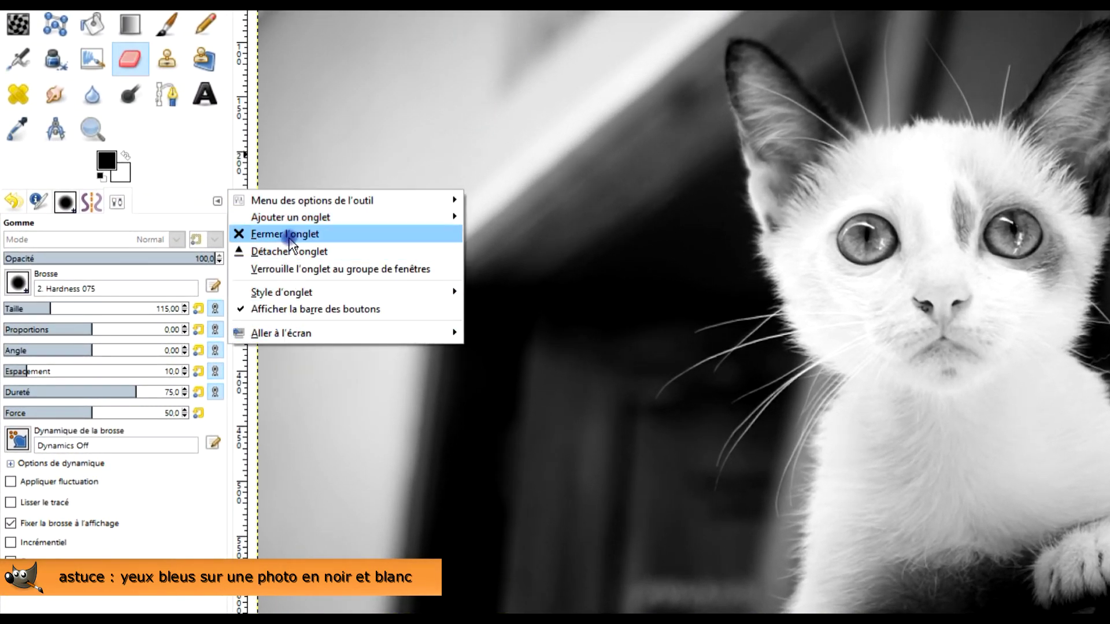
pyautogui.moveTo(290, 216)
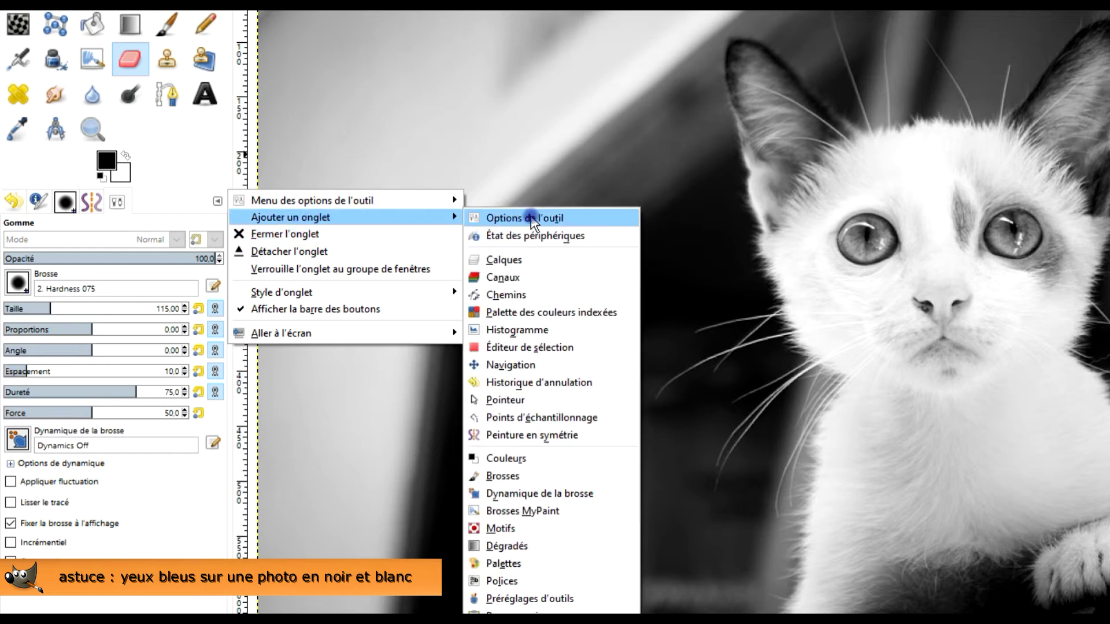
pyautogui.click(65, 333)
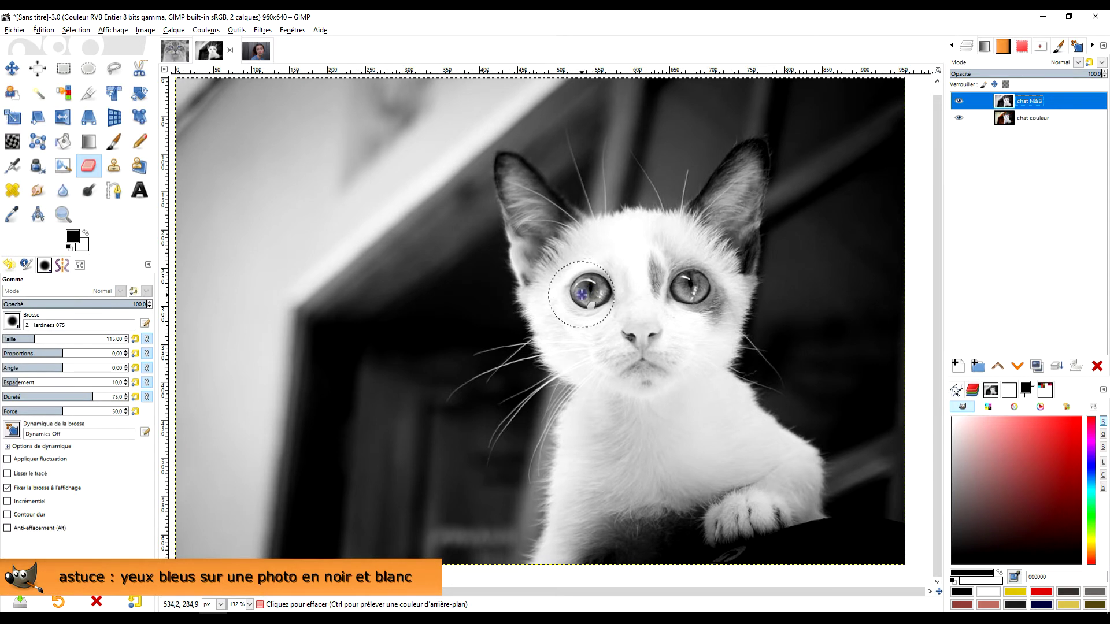
# - Zoom in and erase the chat N&B layer over the kitten's left iris
pyautogui.scroll(3, 582, 294)
pyautogui.scroll(2, 578, 289)
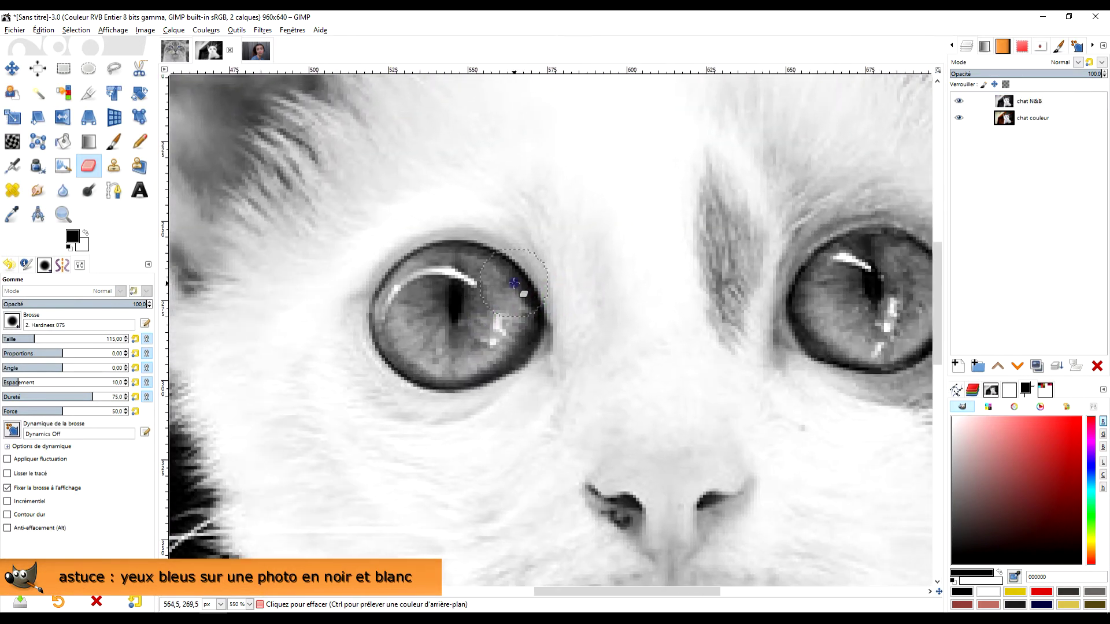
pyautogui.moveTo(489, 292)
pyautogui.mouseDown()
pyautogui.moveTo(400, 331)
pyautogui.moveTo(506, 297)
pyautogui.mouseUp()
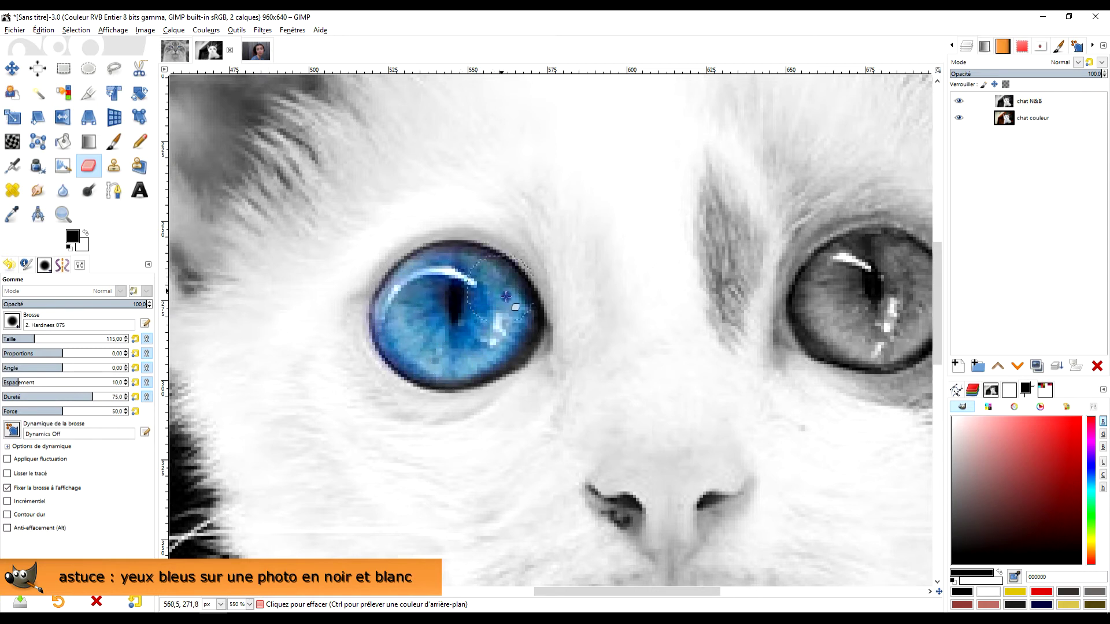
pyautogui.moveTo(505, 296); pyautogui.dragTo(397, 293)
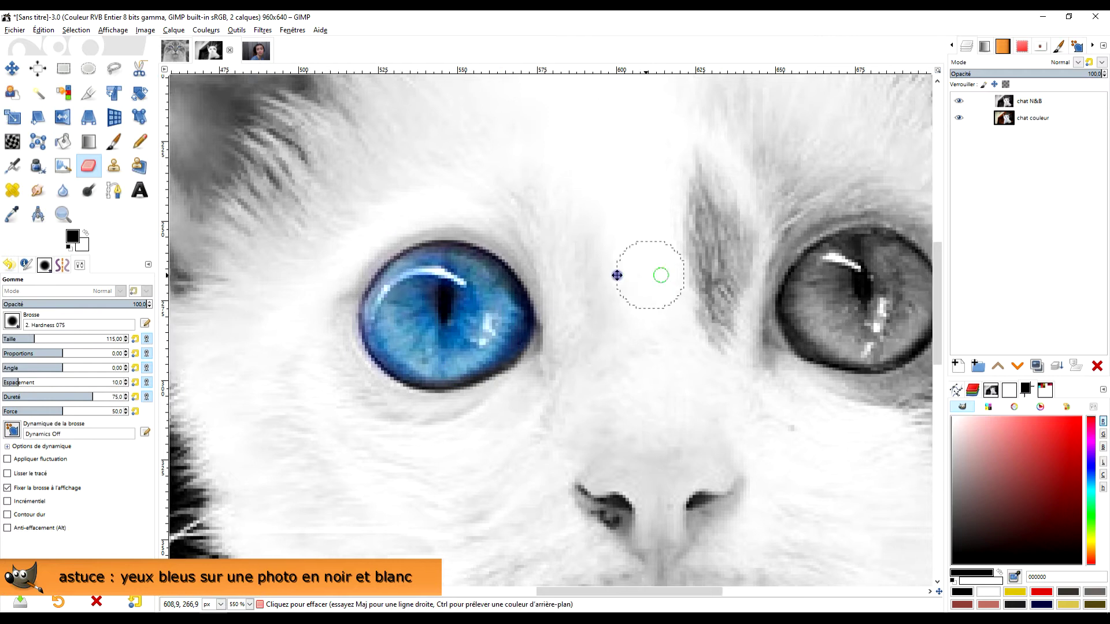
# - Erase over the right iris to reveal blue, undoing one stray stroke
pyautogui.moveTo(616, 275); pyautogui.dragTo(288, 276)
pyautogui.moveTo(491, 272); pyautogui.dragTo(474, 324)
pyautogui.moveTo(527, 259)
pyautogui.mouseDown()
pyautogui.moveTo(565, 246)
pyautogui.moveTo(517, 323)
pyautogui.moveTo(579, 263)
pyautogui.mouseUp()
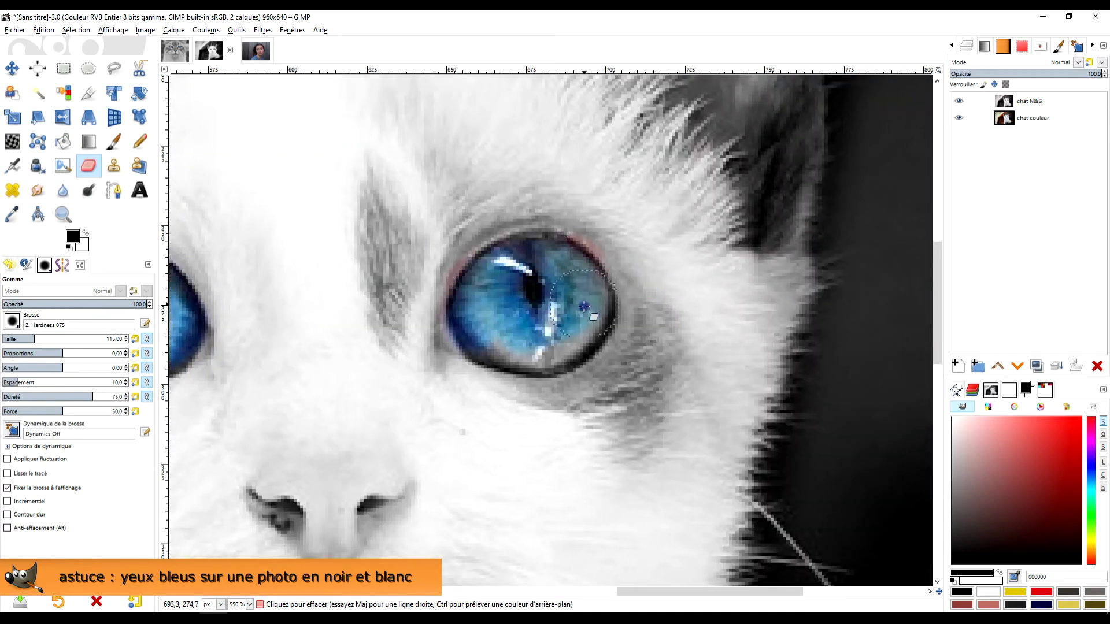
pyautogui.moveTo(589, 320); pyautogui.dragTo(590, 248)
pyautogui.moveTo(534, 276)
pyautogui.mouseDown()
pyautogui.moveTo(505, 299)
pyautogui.moveTo(516, 262)
pyautogui.mouseUp()
pyautogui.press('ctrl')
pyautogui.hotkey('ctrl', 'z')
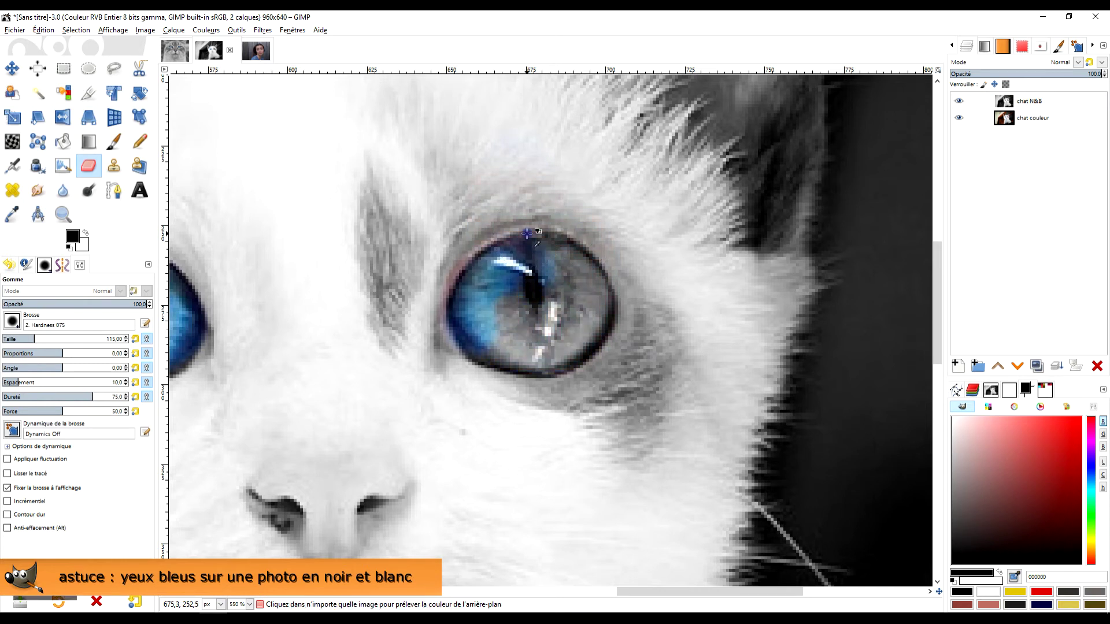
pyautogui.moveTo(546, 237)
pyautogui.mouseDown()
pyautogui.moveTo(513, 299)
pyautogui.moveTo(510, 246)
pyautogui.moveTo(505, 332)
pyautogui.moveTo(520, 359)
pyautogui.moveTo(534, 286)
pyautogui.moveTo(565, 258)
pyautogui.mouseUp()
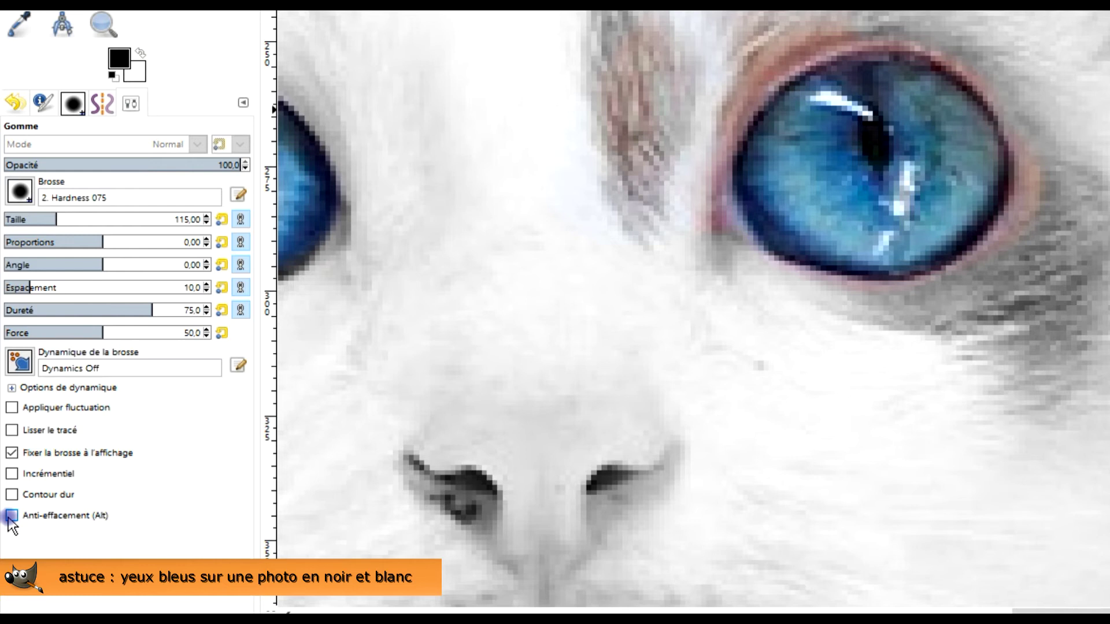
# - Use Anti-effacement to restore grey over the pink tint around the right eye
pyautogui.click(10, 516)
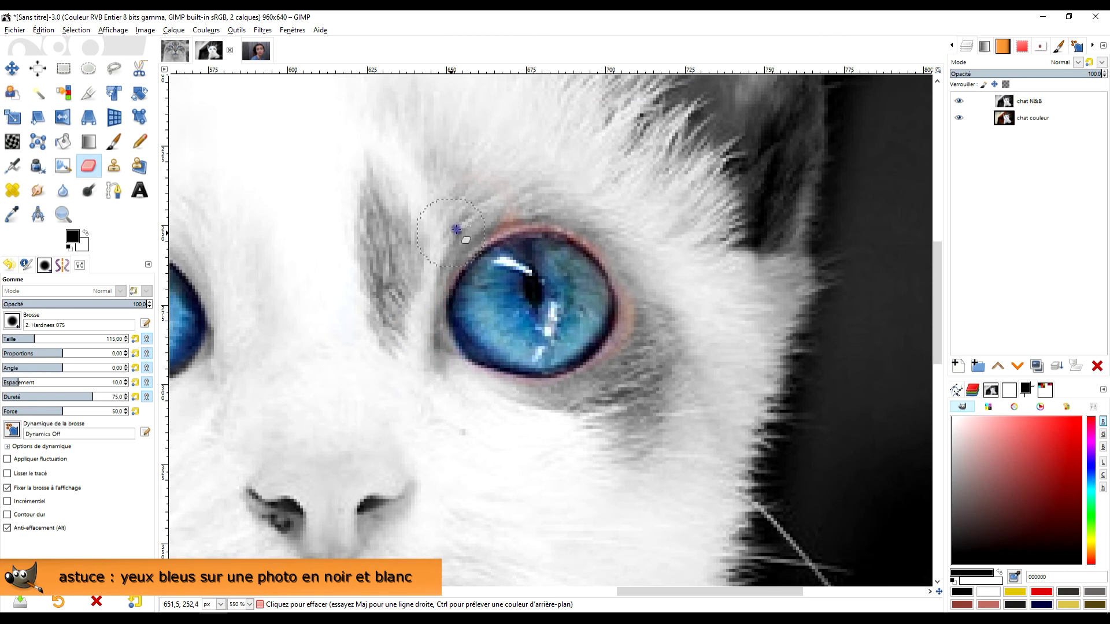
pyautogui.moveTo(559, 220); pyautogui.dragTo(522, 397)
pyautogui.scroll(-4, 475, 238)
pyautogui.scroll(1, 475, 237)
pyautogui.scroll(1, 533, 237)
pyautogui.scroll(-3, 533, 237)
pyautogui.scroll(-1, 595, 293)
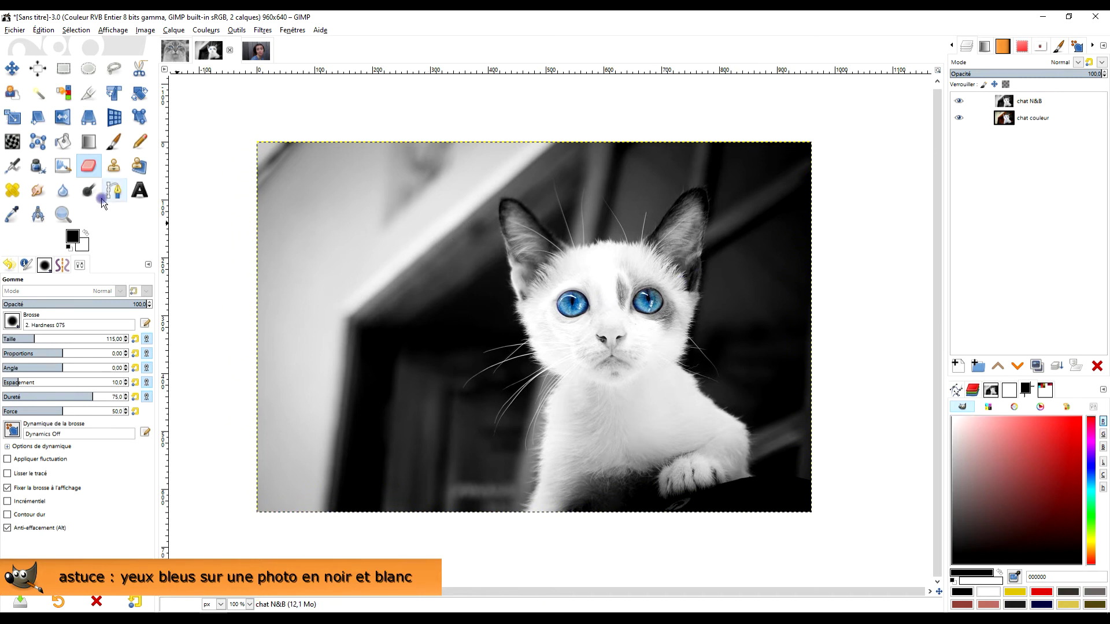
# - Fit the kitten photo in view and toggle chat N&B to compare with colour
pyautogui.click(63, 214)
pyautogui.moveTo(243, 133); pyautogui.dragTo(853, 511)
pyautogui.click(957, 102)
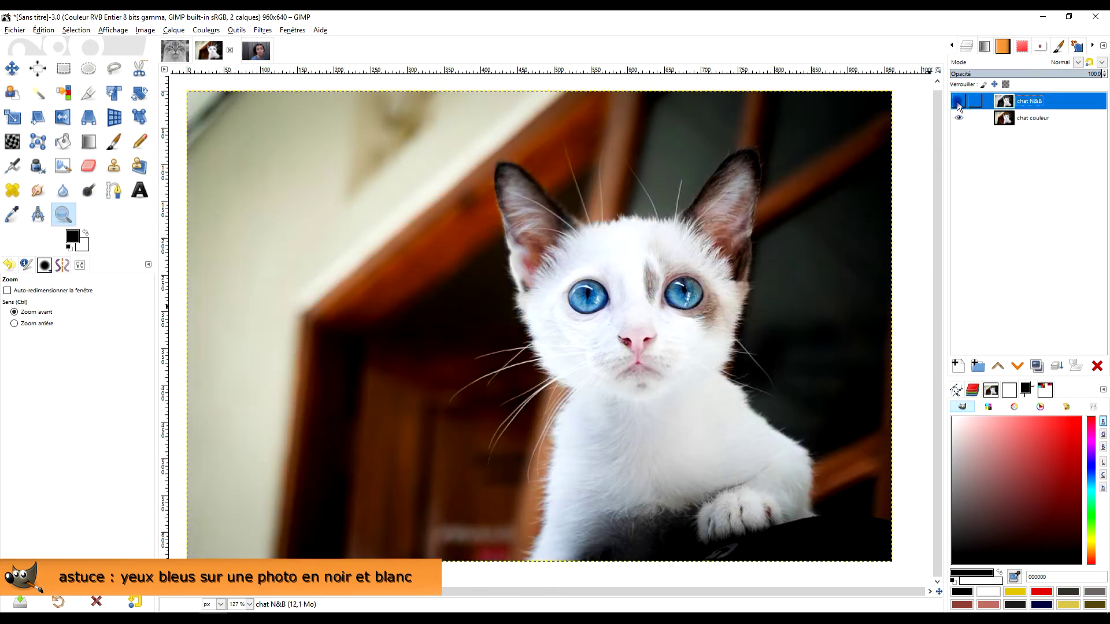
pyautogui.click(957, 102)
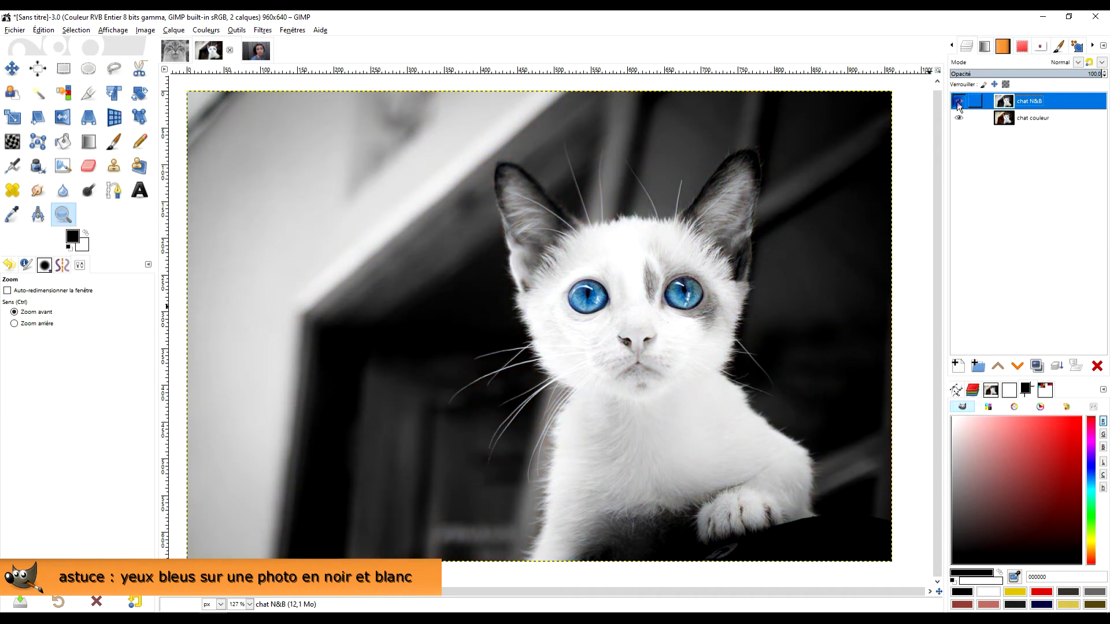
pyautogui.click(957, 102)
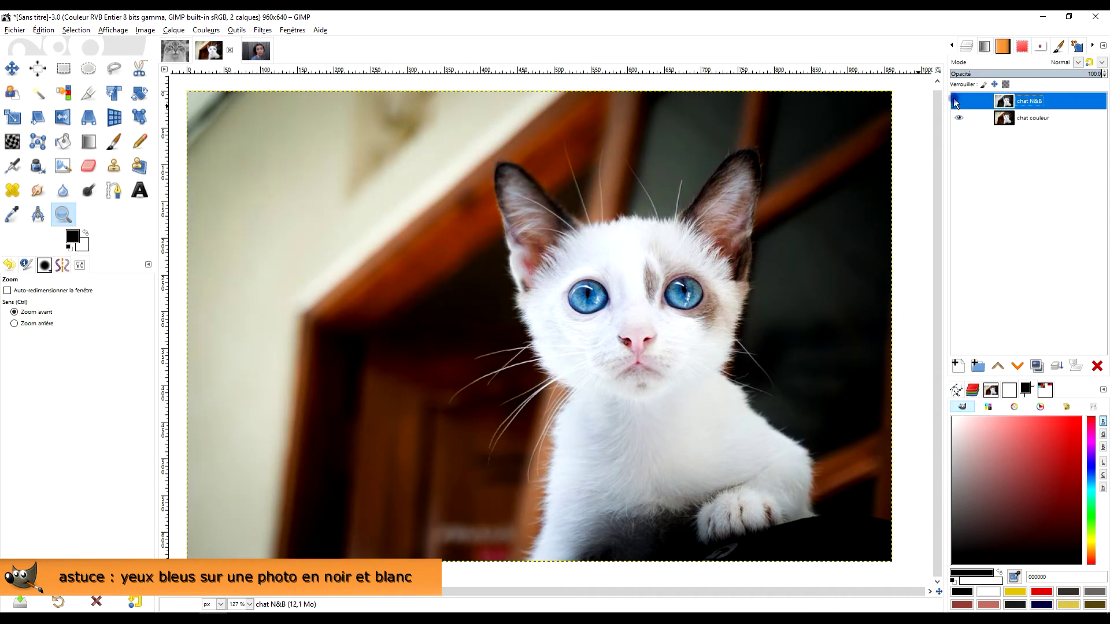
pyautogui.click(957, 103)
# - On the tabby cat image, toggle chat noir et blanc and fit the photo in view
pyautogui.click(177, 51)
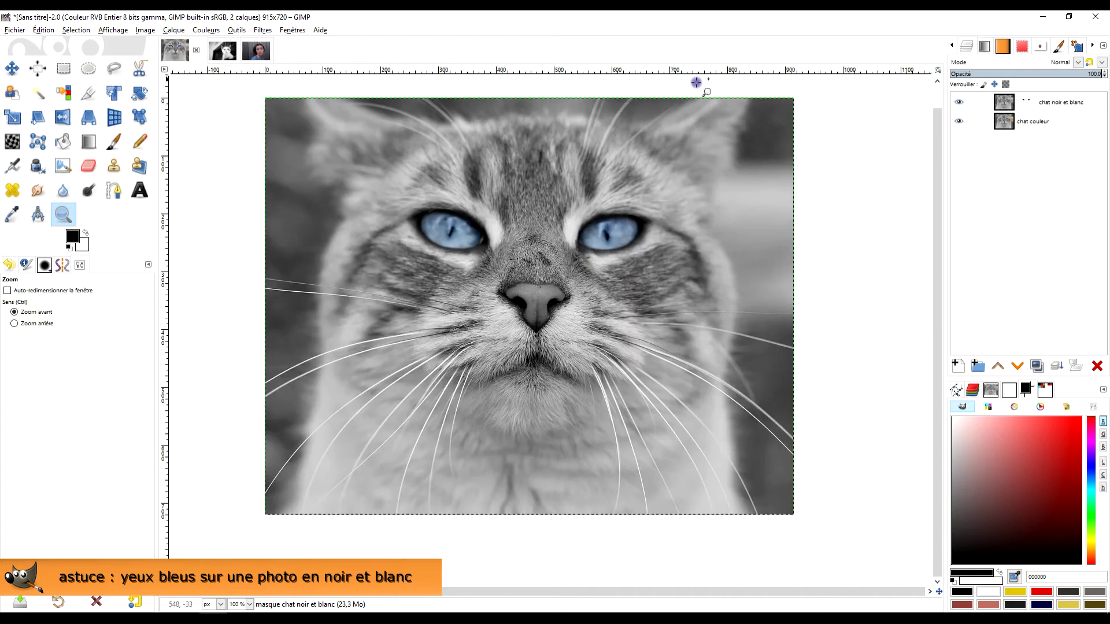
pyautogui.click(958, 104)
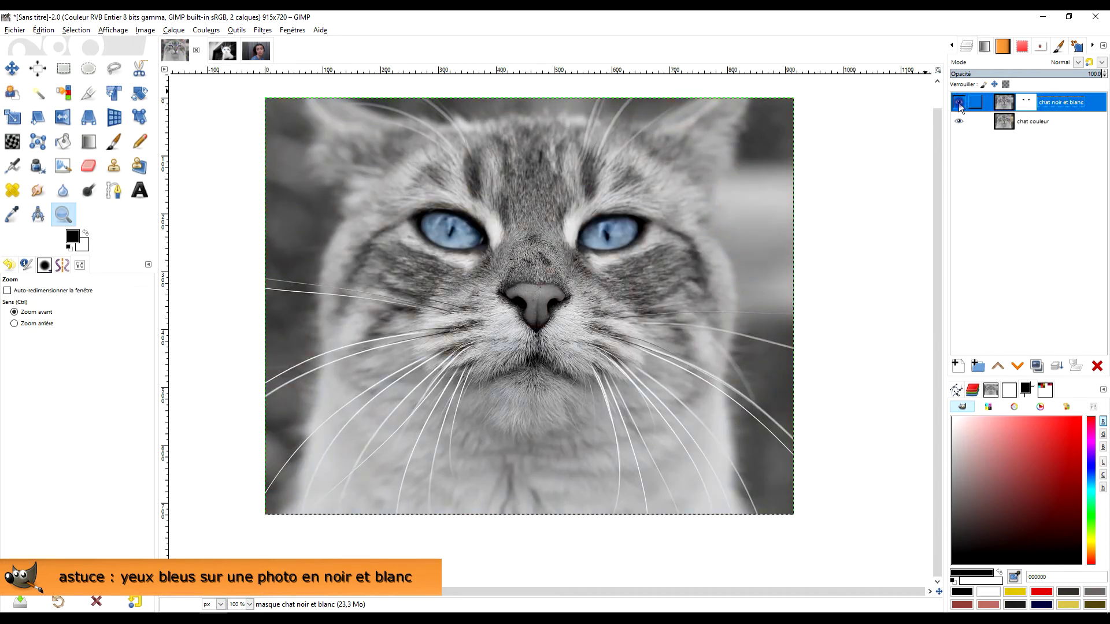
pyautogui.press('space')
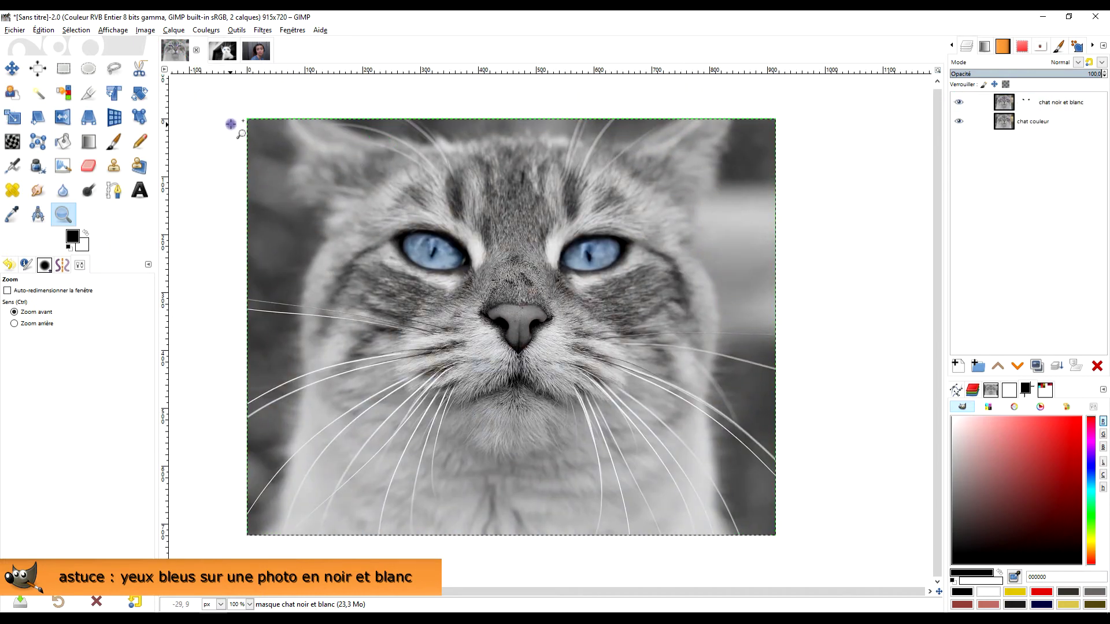
pyautogui.moveTo(243, 114); pyautogui.dragTo(785, 542)
# - On the woman's photo, rename the layer 'fille' and duplicate it
pyautogui.click(263, 57)
pyautogui.click(958, 100)
pyautogui.doubleClick(1024, 102)
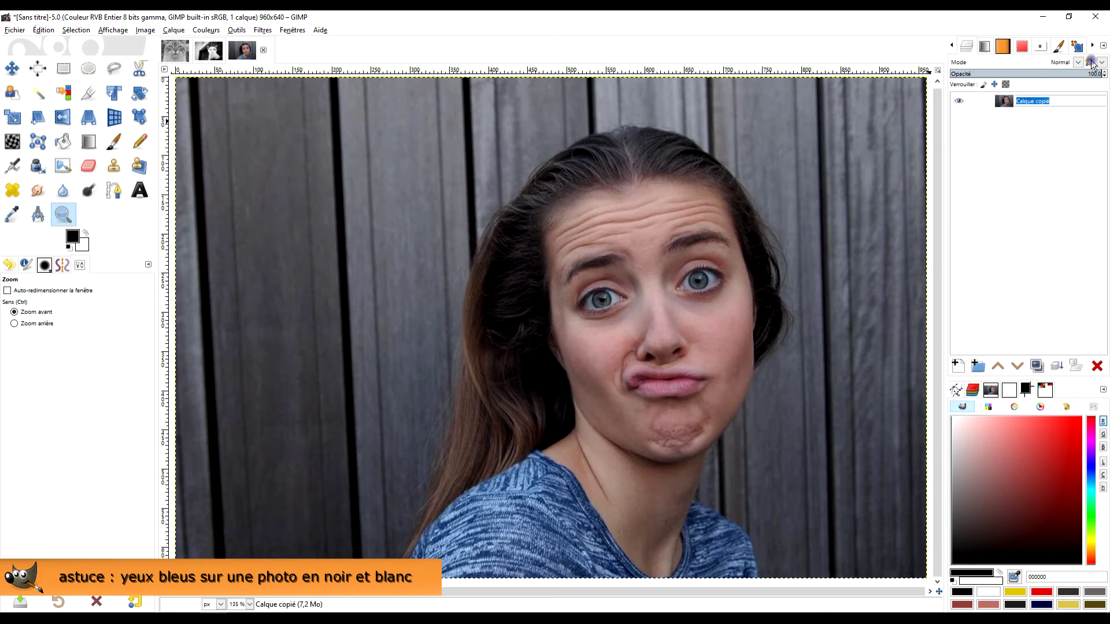
pyautogui.write('fille')
pyautogui.press('Return')
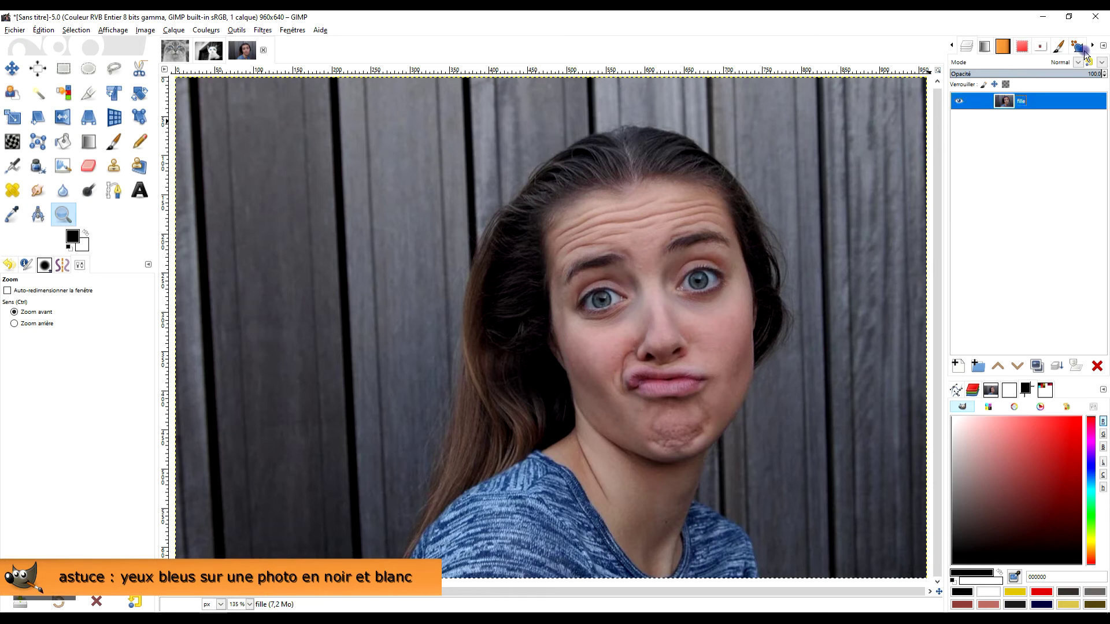
pyautogui.click(1036, 366)
# - Name the copy 'fille noir et blanc' and the original 'fille couleur'
pyautogui.doubleClick(1039, 102)
pyautogui.write('fille noir e')
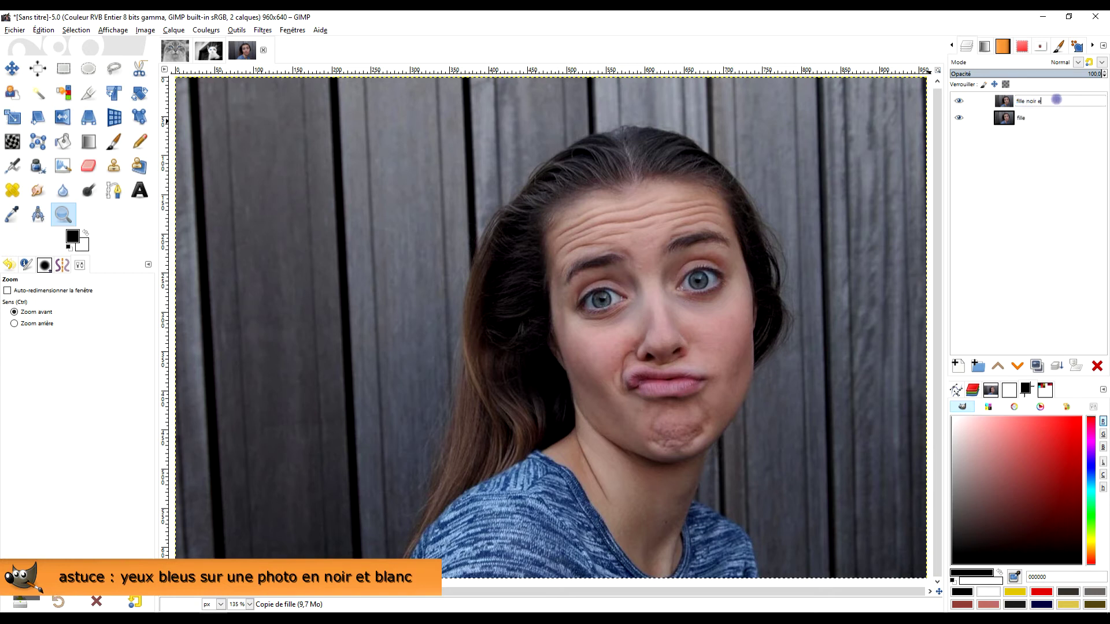
pyautogui.write('t blanc')
pyautogui.press('Return')
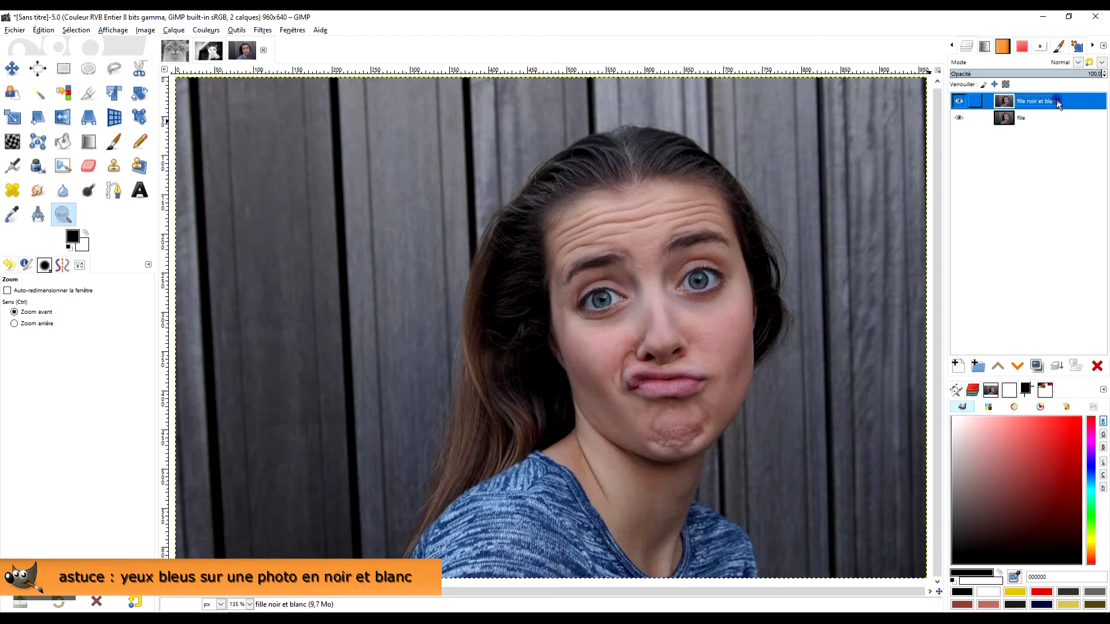
pyautogui.doubleClick(1020, 117)
pyautogui.click(1035, 119)
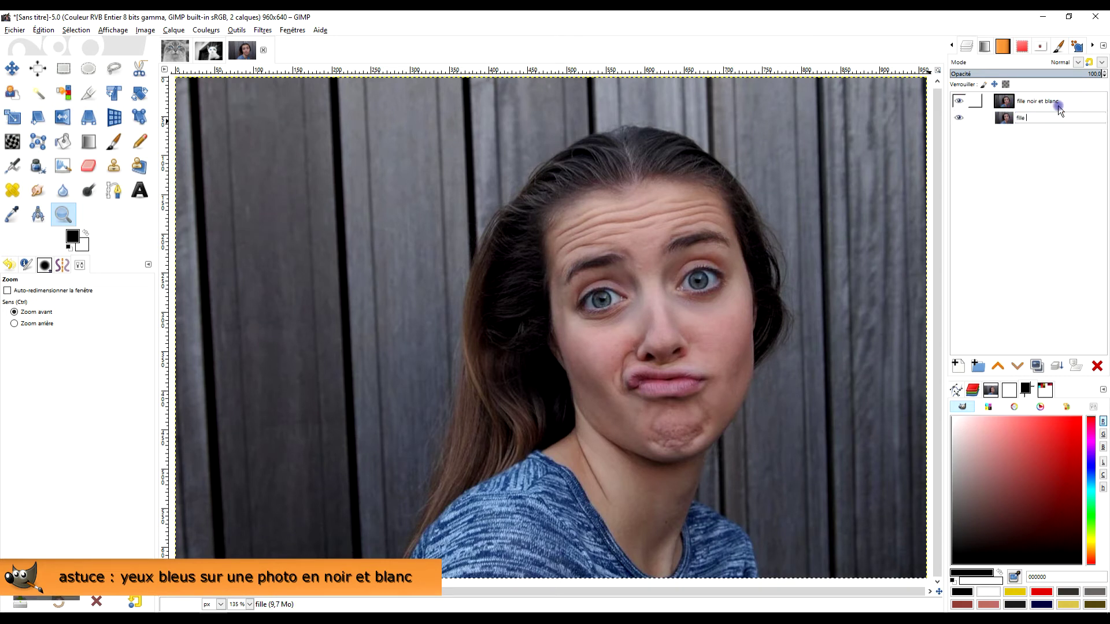
pyautogui.write('couleur')
pyautogui.press('Return')
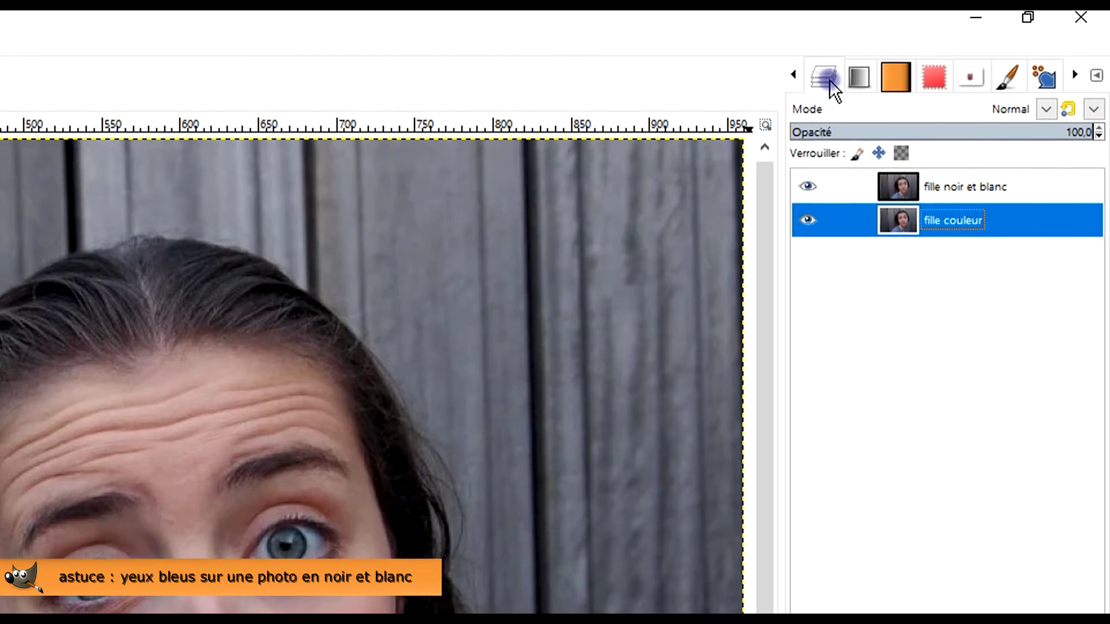
# - Dismiss the layers panel tab options and make fille noir et blanc active
pyautogui.click(1097, 74)
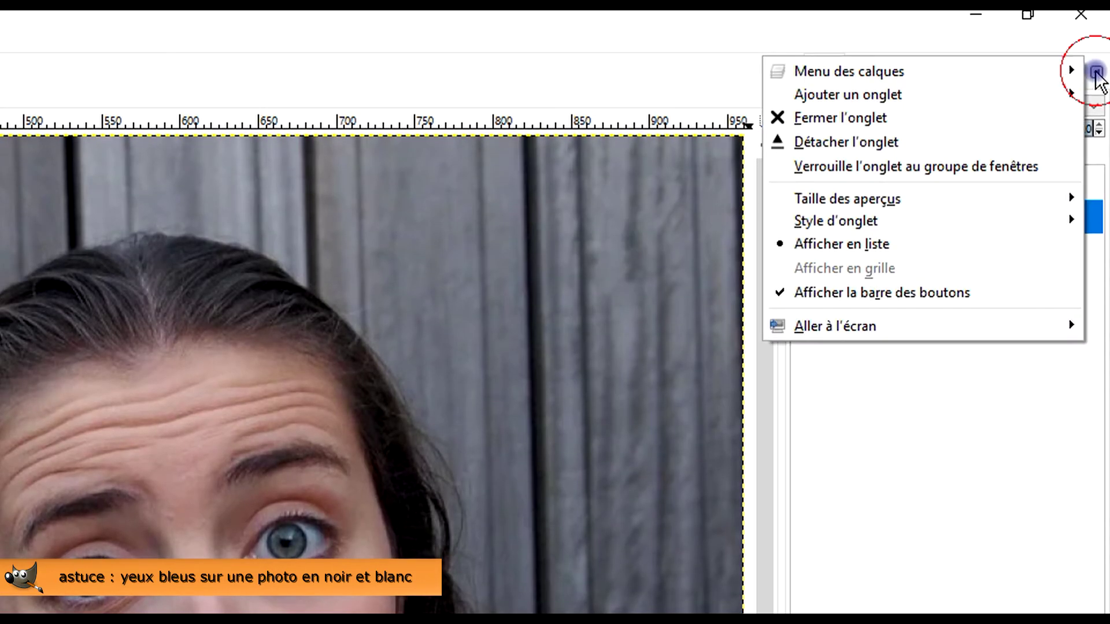
pyautogui.moveTo(848, 88)
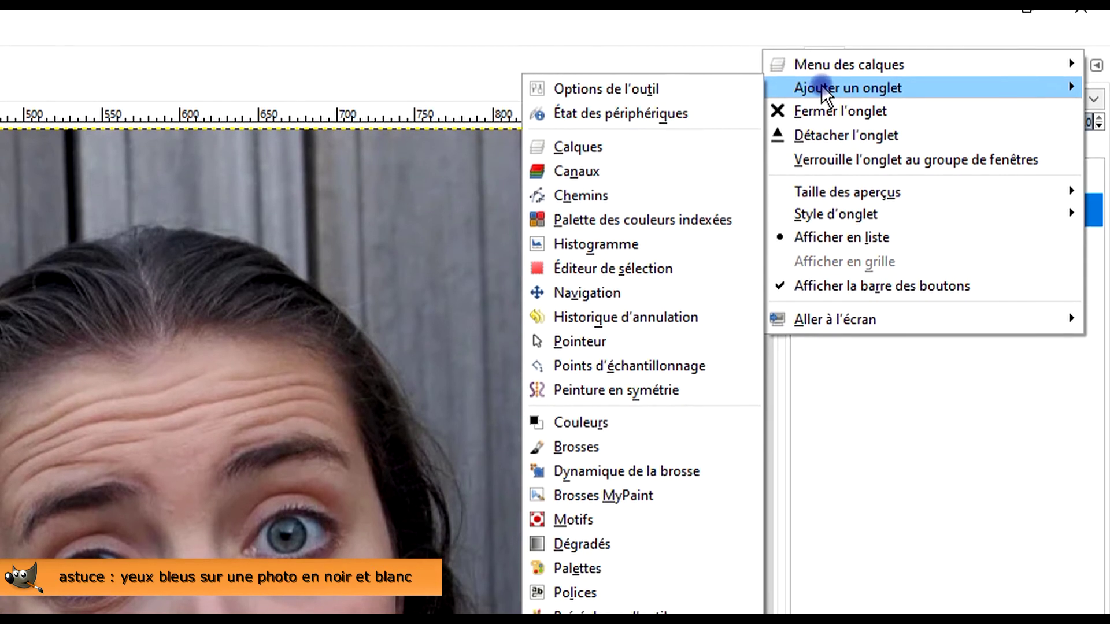
pyautogui.click(797, 376)
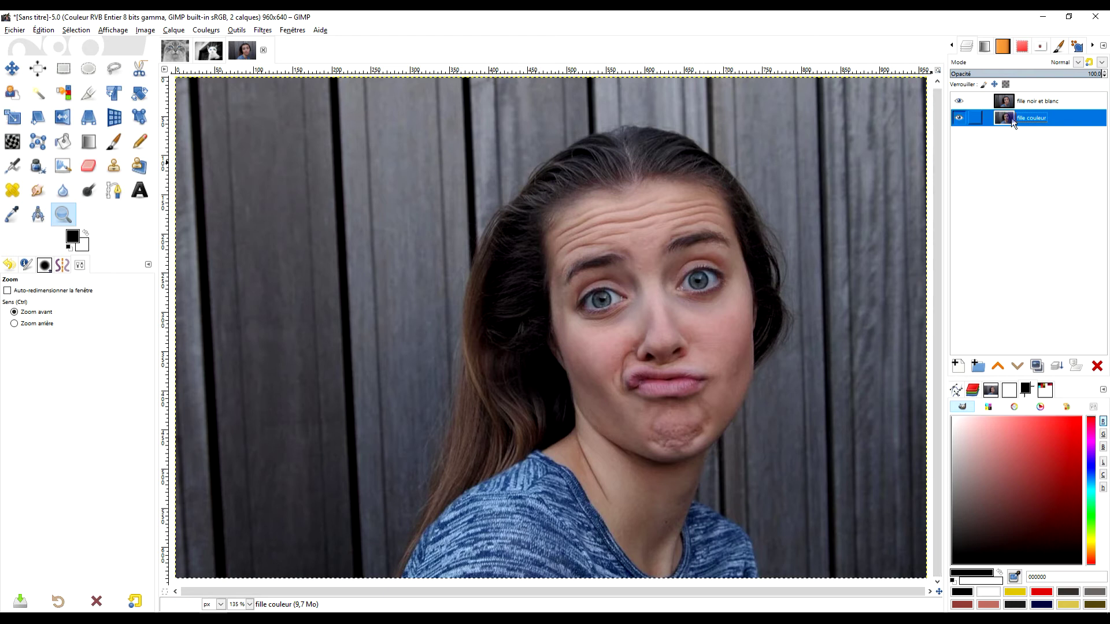
pyautogui.click(1027, 103)
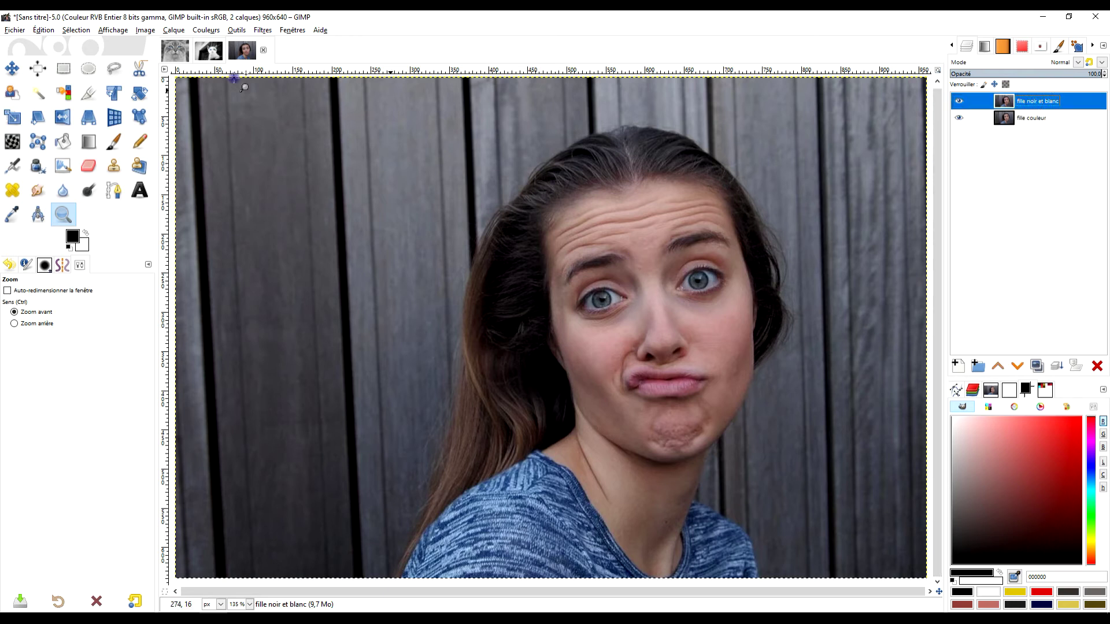
# - Desaturate the fille noir et blanc layer to greyscale with Luminance mode
pyautogui.click(213, 31)
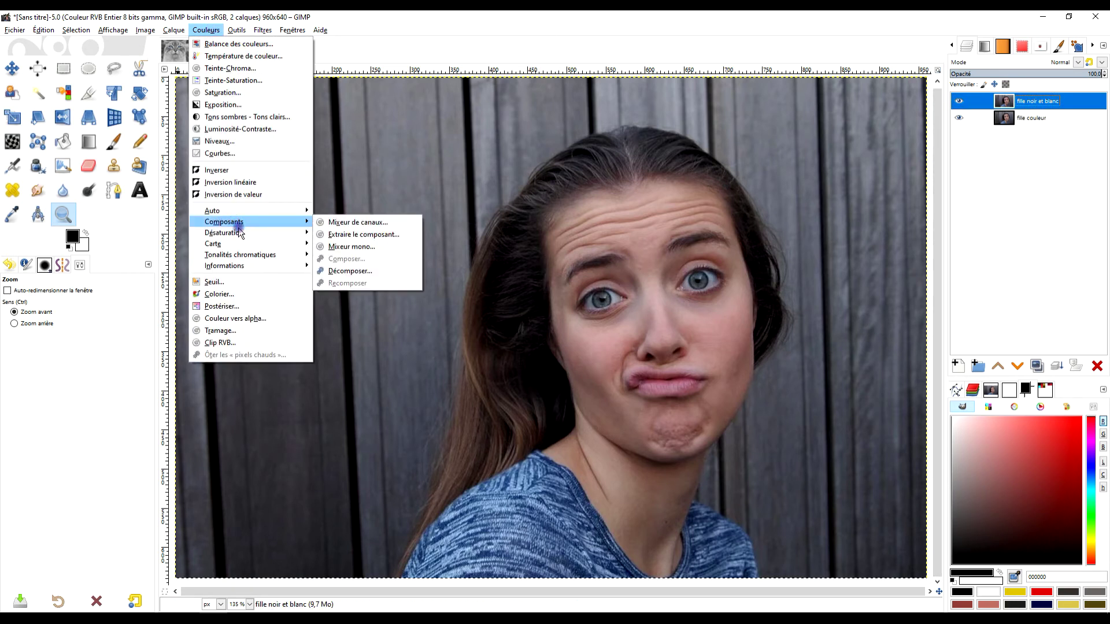
pyautogui.moveTo(223, 232)
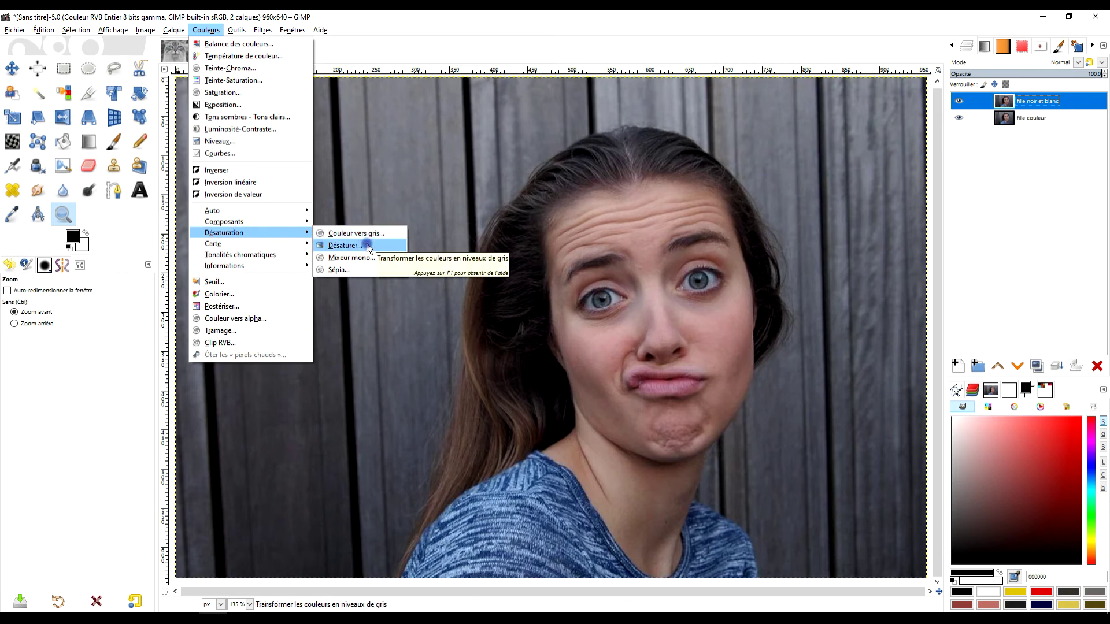
pyautogui.click(367, 245)
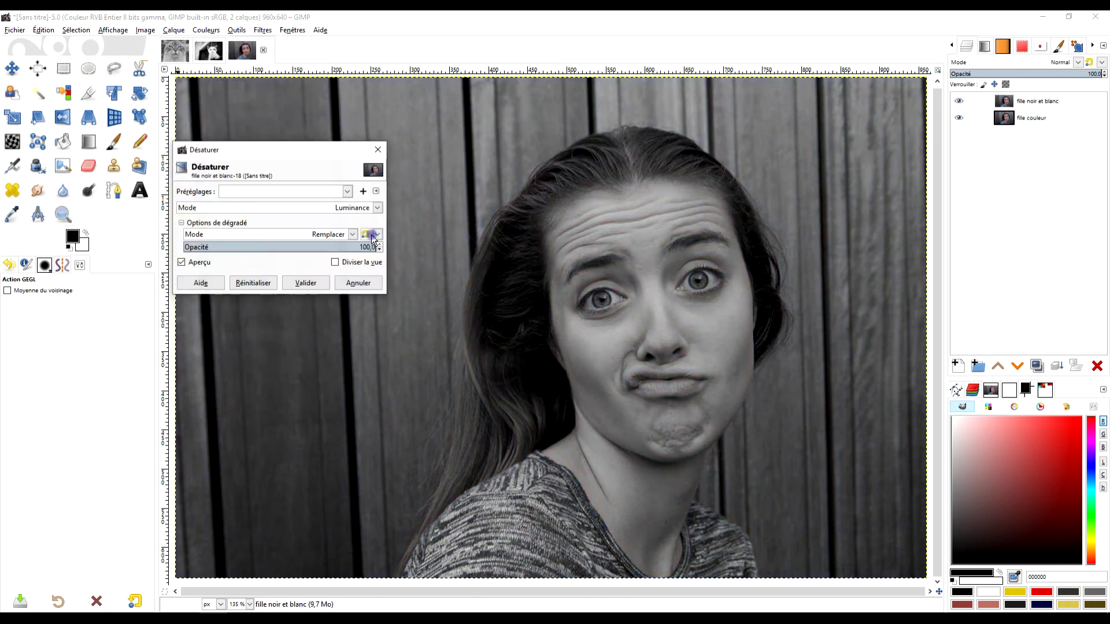
pyautogui.click(303, 284)
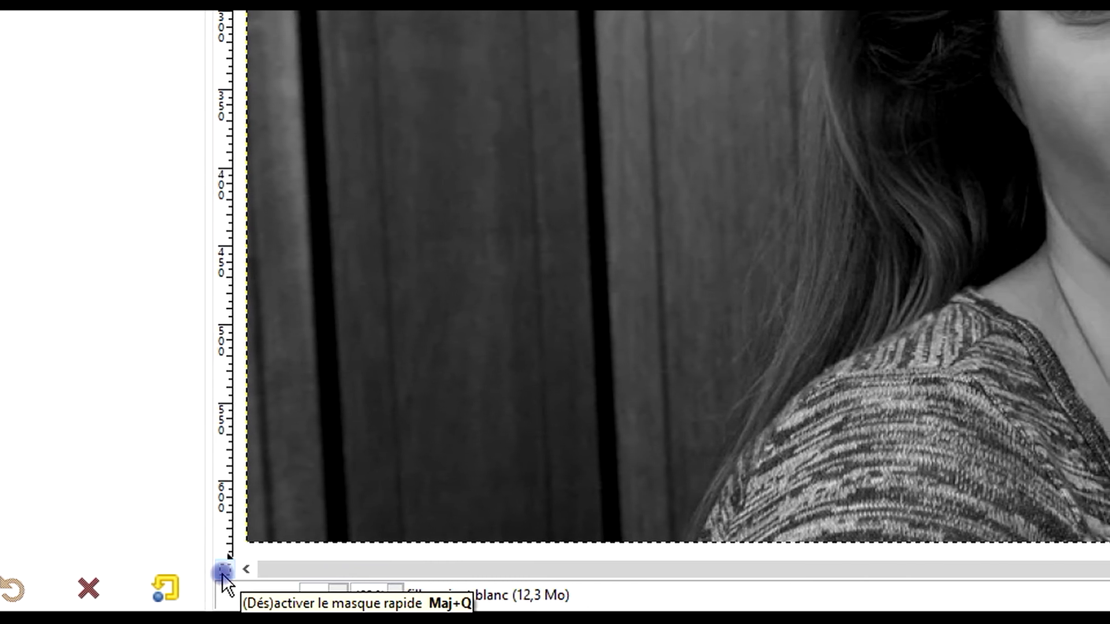
# - Turn on Quick Mask and paint the left eye clear with a white Paintbrush
pyautogui.click(223, 572)
pyautogui.click(114, 145)
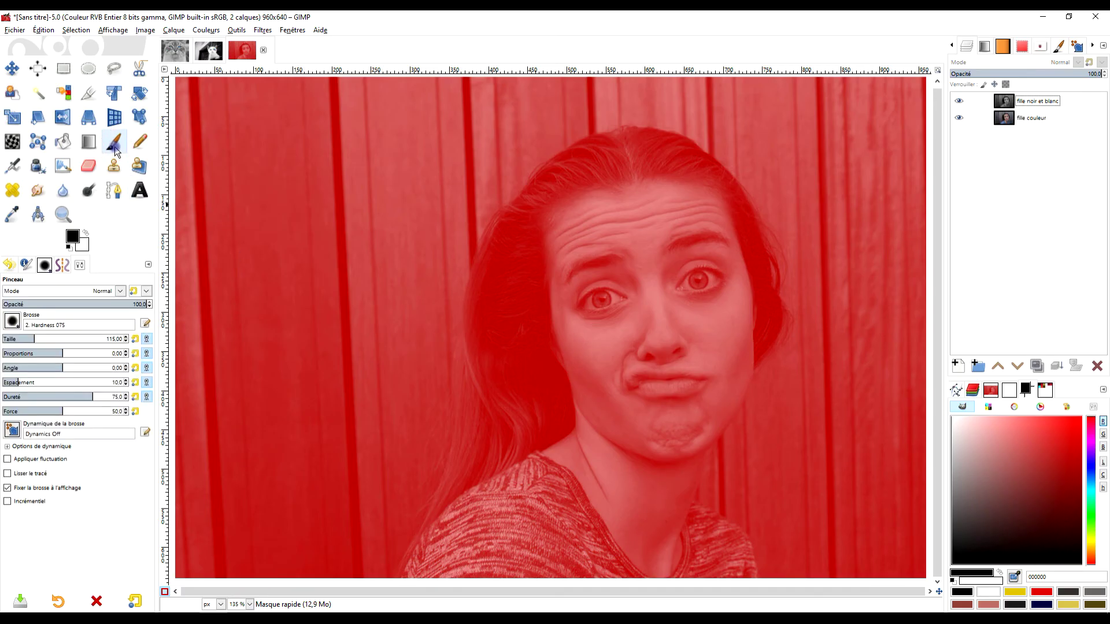
pyautogui.click(88, 235)
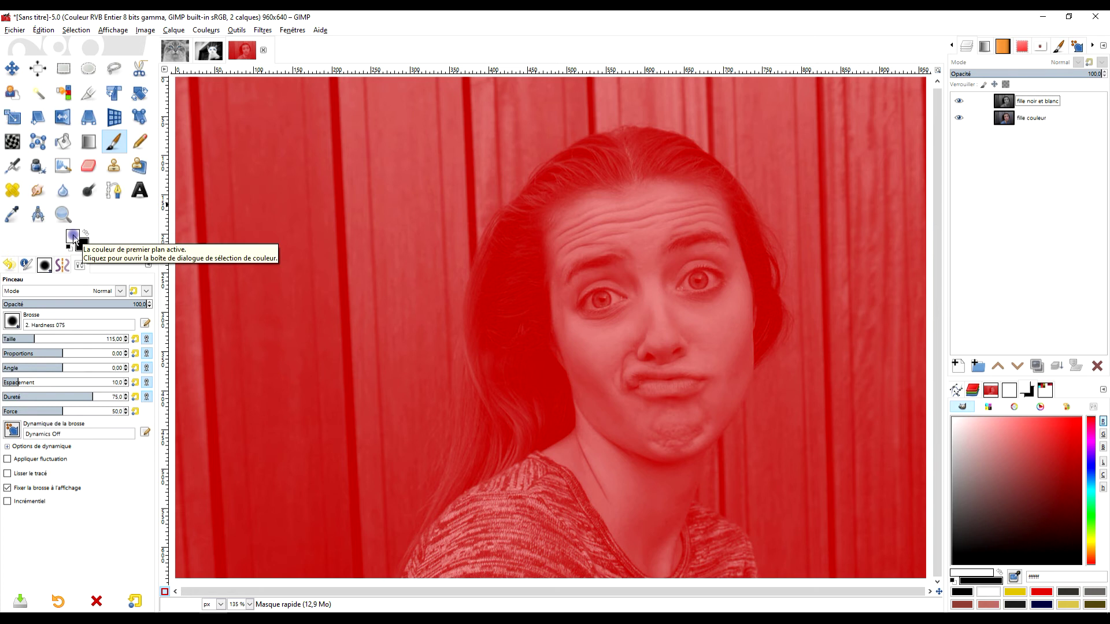
pyautogui.keyDown('ctrl'); pyautogui.scroll(2, 634, 300); pyautogui.keyUp('ctrl')
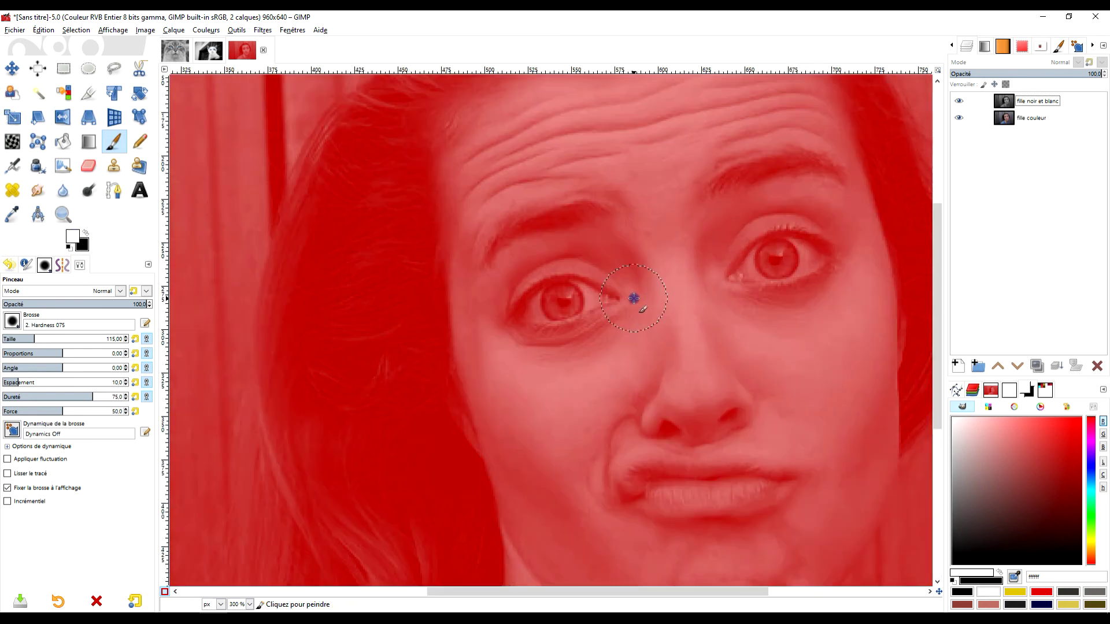
pyautogui.keyDown('ctrl'); pyautogui.scroll(3, 634, 300); pyautogui.keyUp('ctrl')
pyautogui.keyDown('ctrl'); pyautogui.scroll(1, 463, 290); pyautogui.keyUp('ctrl')
pyautogui.moveTo(359, 312)
pyautogui.mouseDown()
pyautogui.moveTo(391, 293)
pyautogui.moveTo(370, 310)
pyautogui.moveTo(447, 312)
pyautogui.moveTo(441, 297)
pyautogui.moveTo(317, 322)
pyautogui.moveTo(312, 351)
pyautogui.moveTo(418, 331)
pyautogui.mouseUp()
# - Paint the mask clear over the right eye as well
pyautogui.scroll(3, 462, 313)
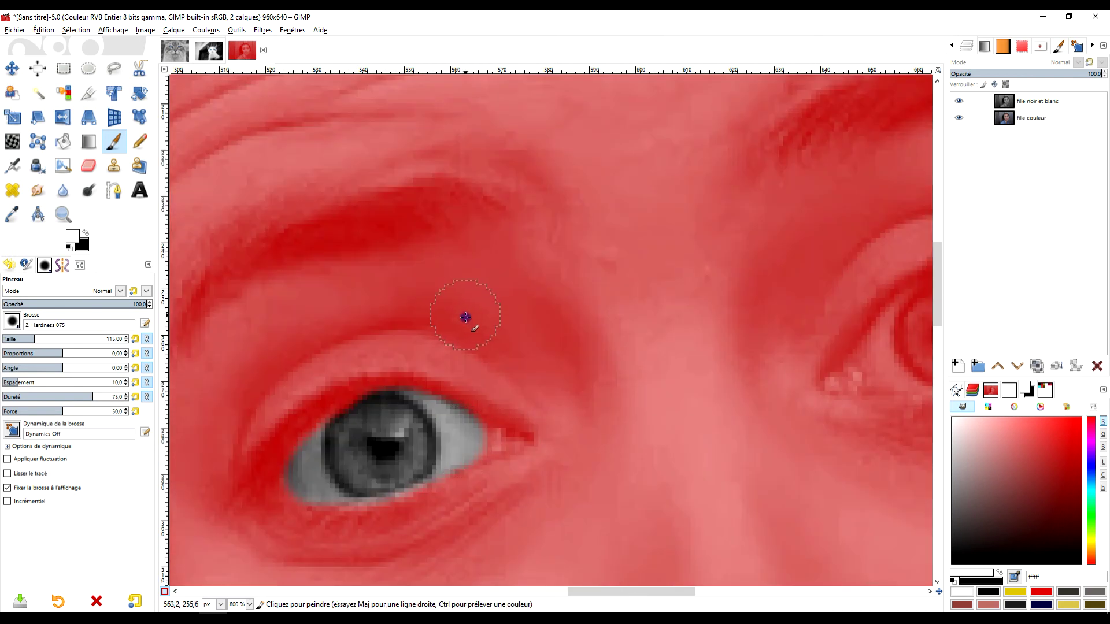
pyautogui.moveTo(825, 347)
pyautogui.mouseDown()
pyautogui.moveTo(425, 262)
pyautogui.moveTo(389, 316)
pyautogui.mouseUp()
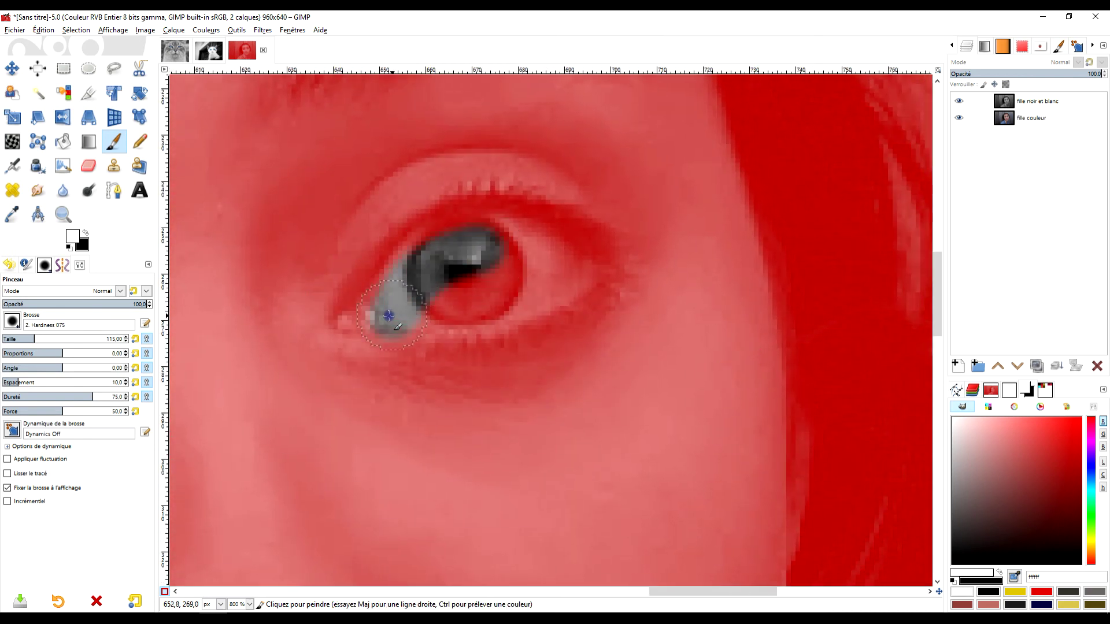
pyautogui.moveTo(415, 279)
pyautogui.mouseDown()
pyautogui.moveTo(388, 263)
pyautogui.moveTo(515, 245)
pyautogui.moveTo(573, 272)
pyautogui.moveTo(389, 315)
pyautogui.mouseUp()
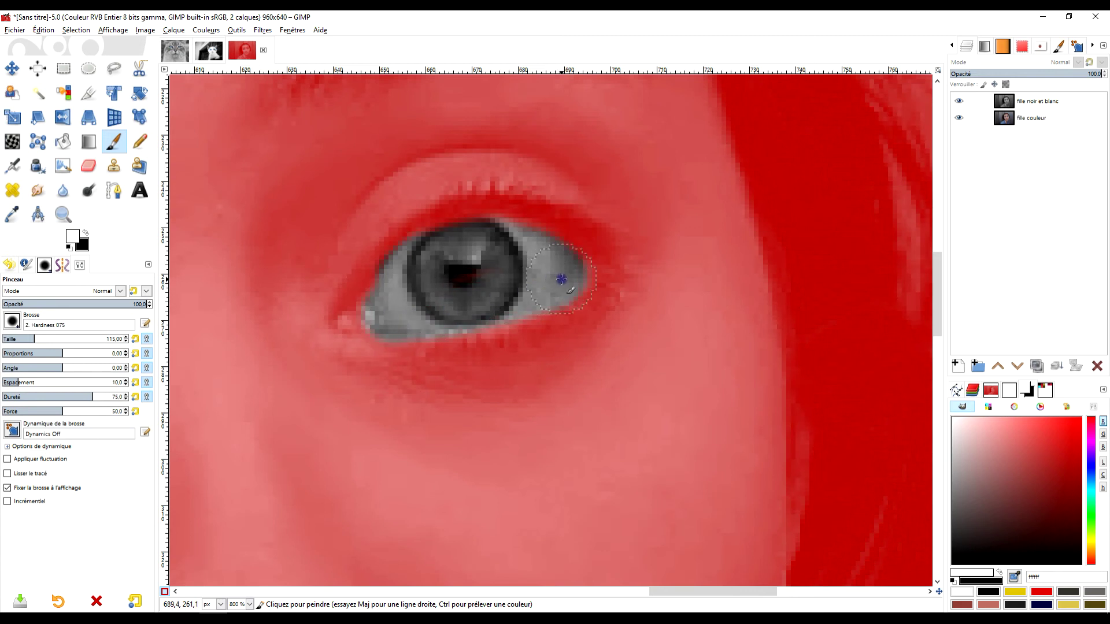
pyautogui.moveTo(459, 282)
pyautogui.mouseDown()
pyautogui.moveTo(508, 256)
pyautogui.moveTo(489, 291)
pyautogui.mouseUp()
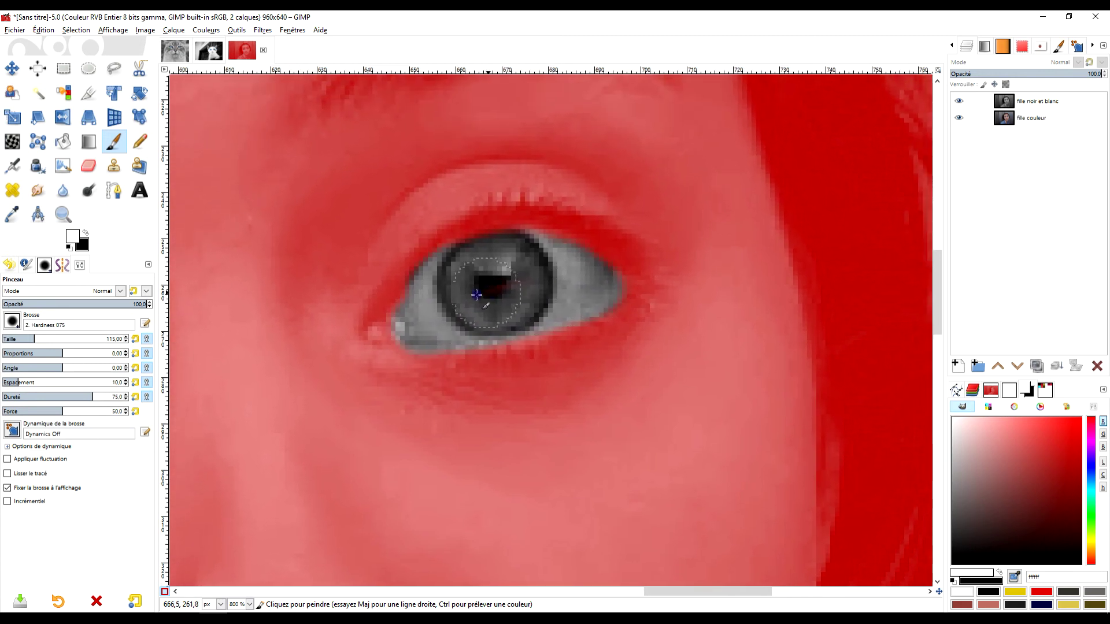
# - Remask spill below the lower eyelid in black, then touch up the eye edge in white
pyautogui.click(86, 233)
pyautogui.moveTo(438, 378); pyautogui.dragTo(488, 376)
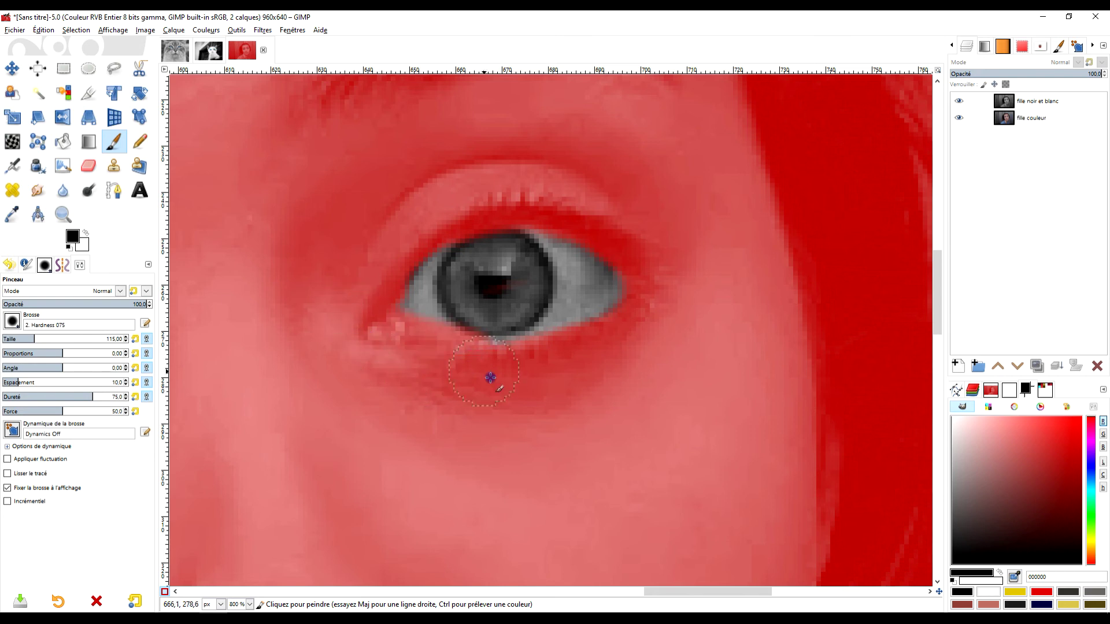
pyautogui.click(85, 233)
pyautogui.moveTo(457, 329); pyautogui.dragTo(407, 327)
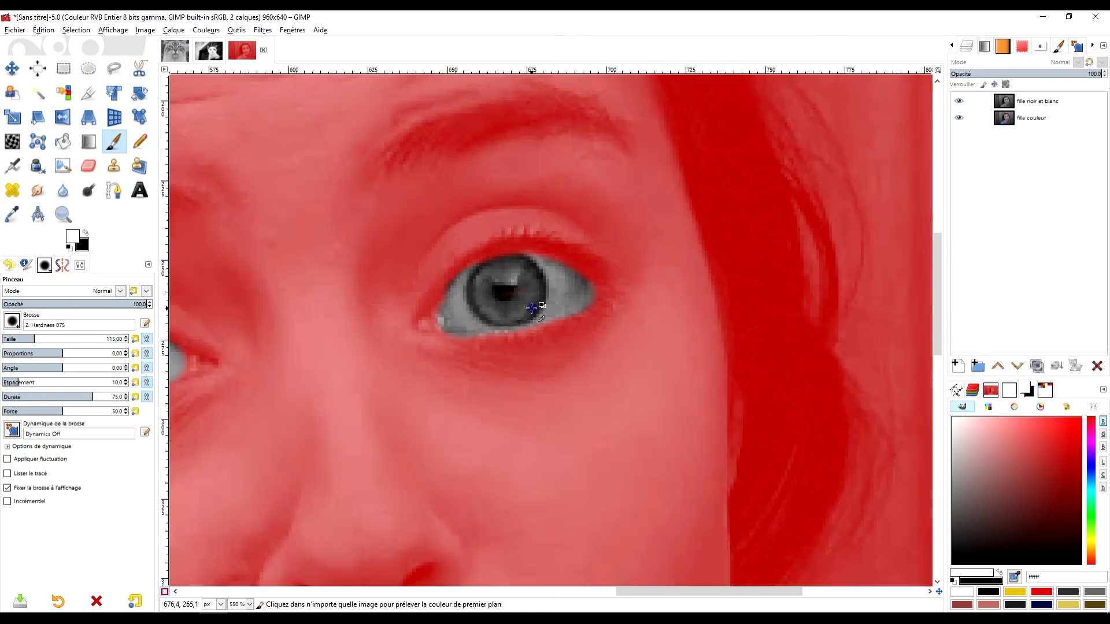
pyautogui.scroll(-2, 547, 305)
pyautogui.scroll(-2, 548, 306)
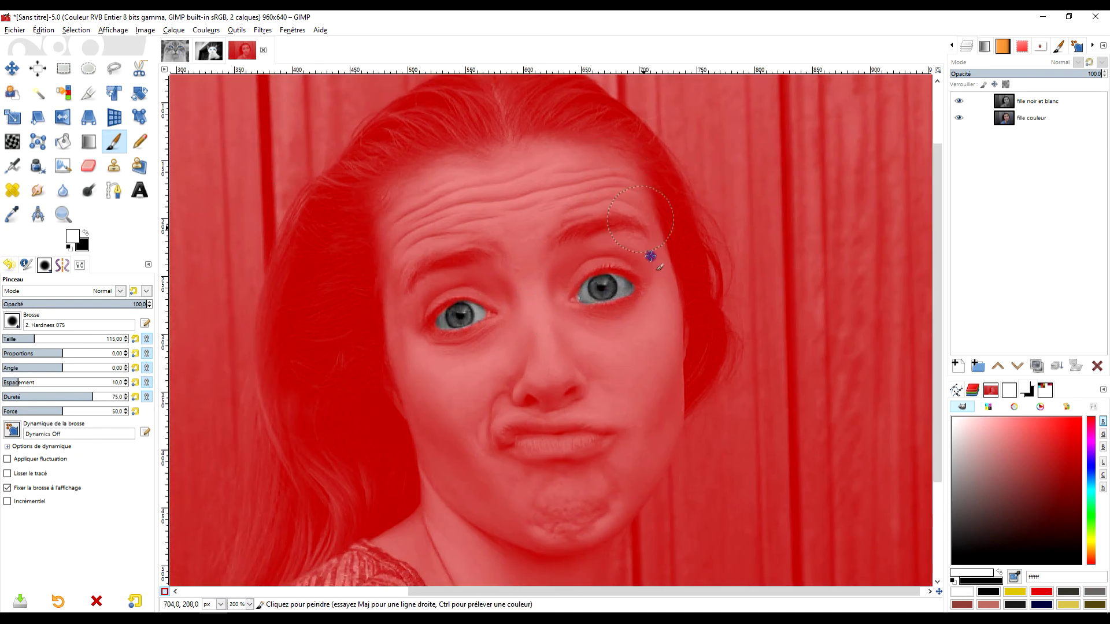
pyautogui.scroll(-1, 636, 289)
pyautogui.scroll(-2, 594, 277)
pyautogui.scroll(1, 578, 286)
pyautogui.scroll(-1, 560, 292)
pyautogui.scroll(1, 541, 301)
pyautogui.scroll(-1, 566, 292)
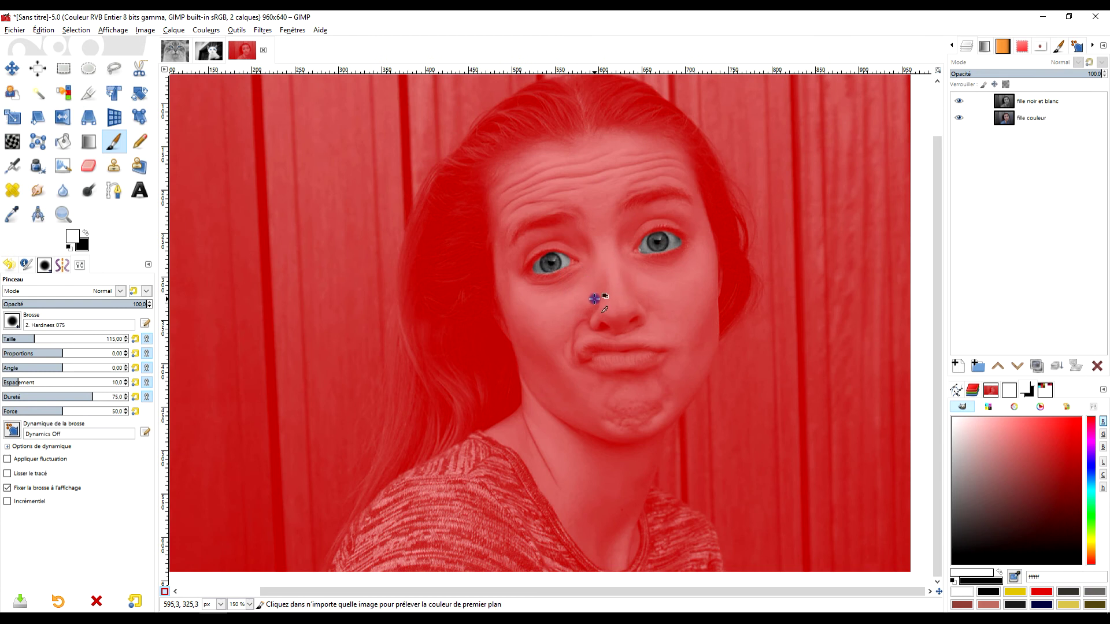
pyautogui.scroll(-1, 593, 283)
pyautogui.scroll(1, 594, 295)
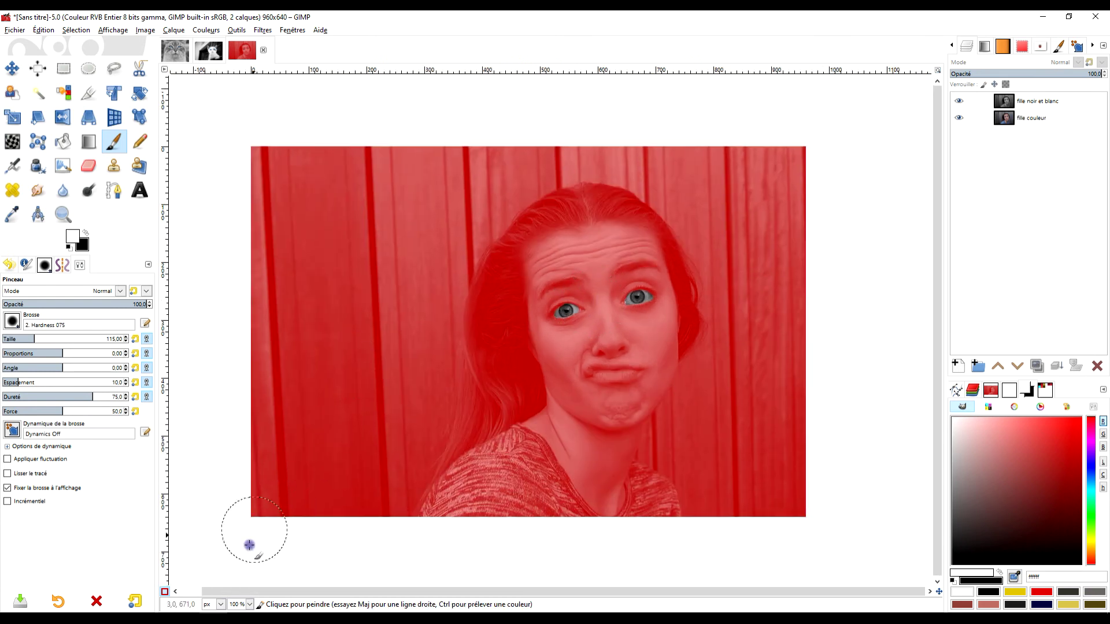
# - Turn the quick mask into a selection and erase the eyes from the black-and-white layer with Edition > Effacer
pyautogui.click(165, 592)
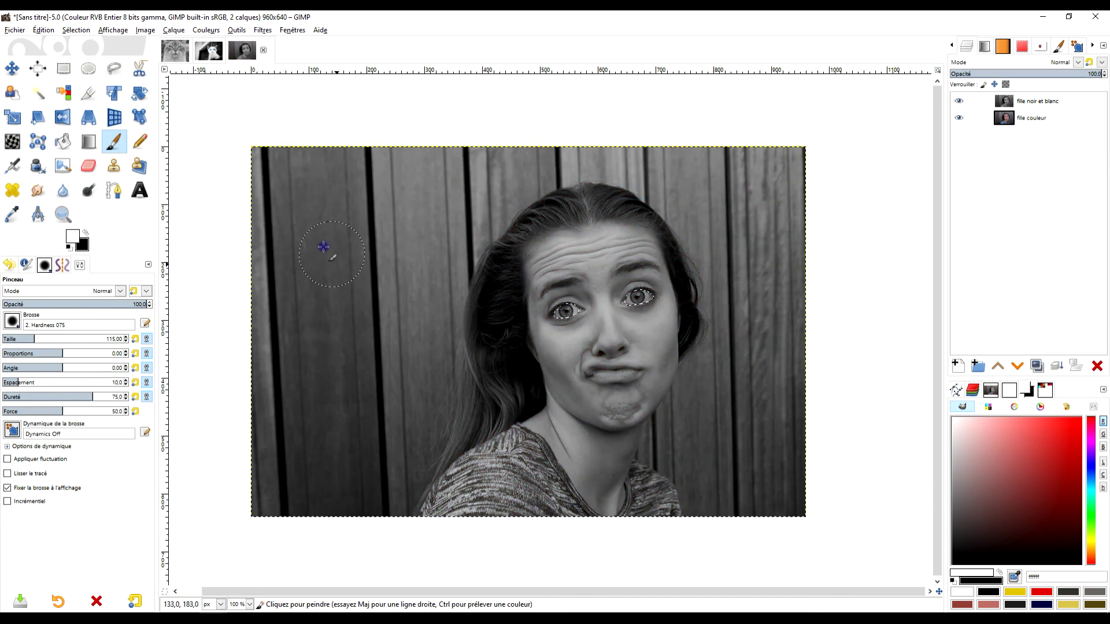
pyautogui.click(36, 29)
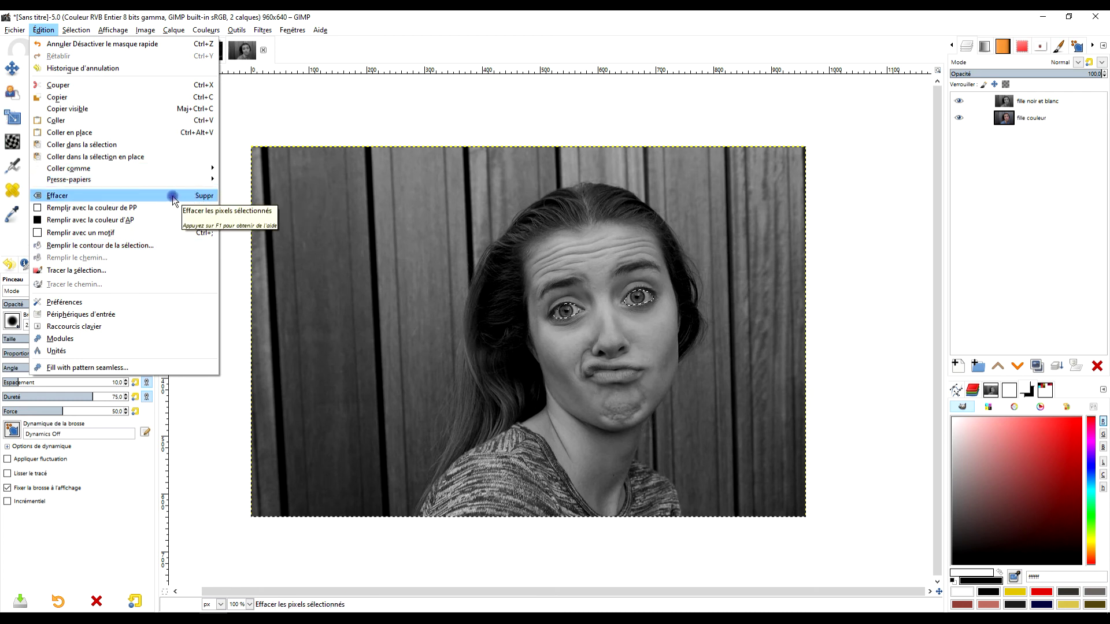
pyautogui.click(203, 197)
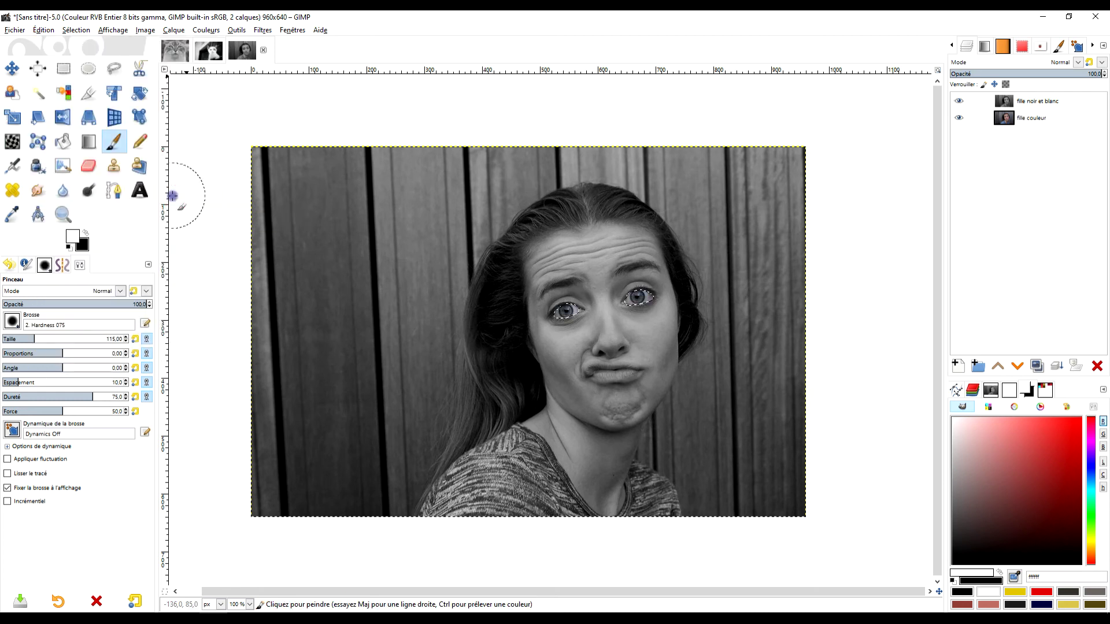
pyautogui.click(65, 70)
pyautogui.scroll(3, 632, 337)
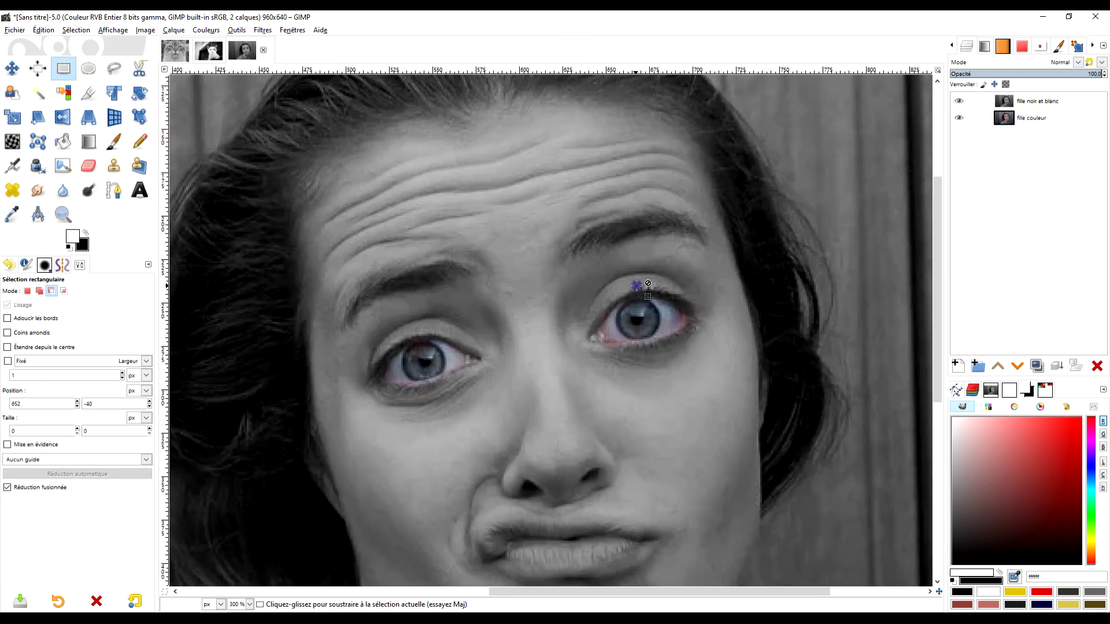
pyautogui.scroll(3, 663, 330)
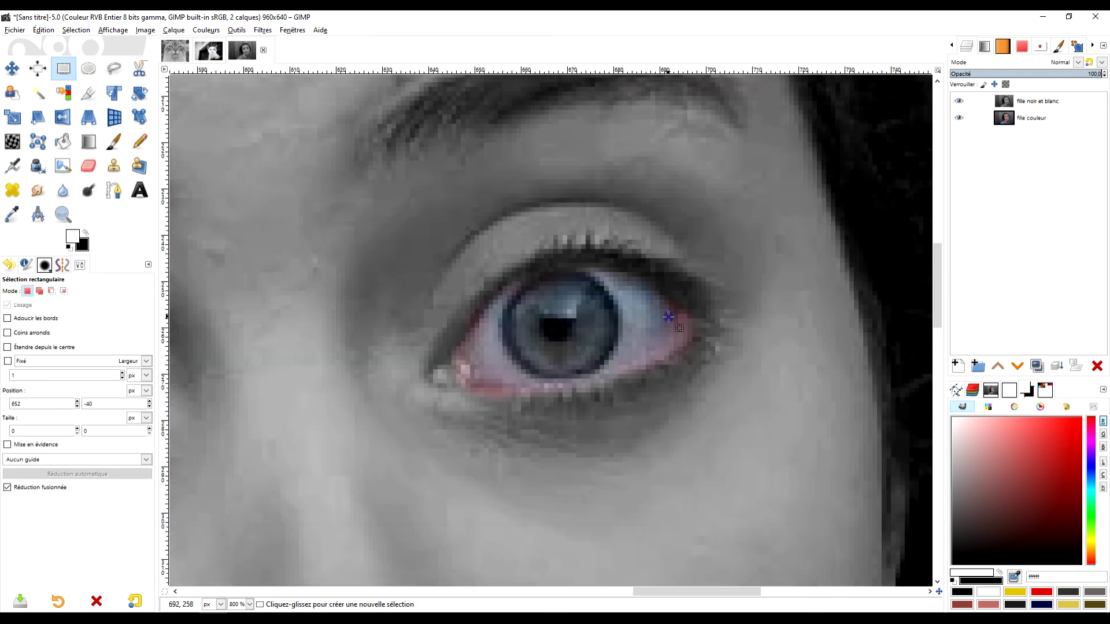
# - Use the Eraser with Anti-effacement to restore grey over the pink eyelid edges
pyautogui.click(88, 166)
pyautogui.click(42, 528)
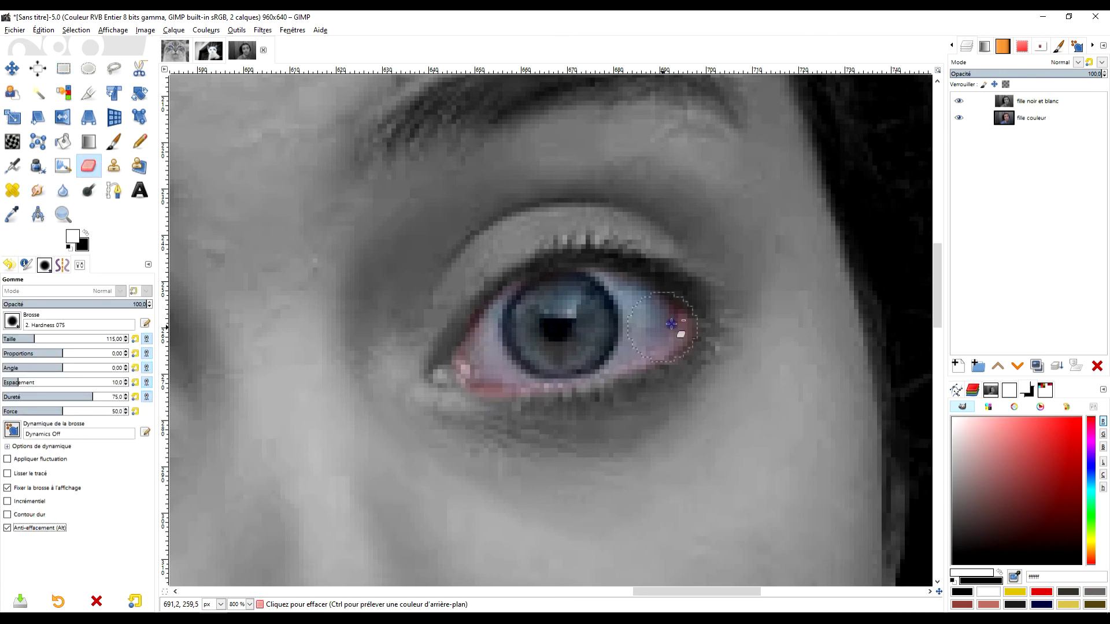
pyautogui.scroll(2, 693, 341)
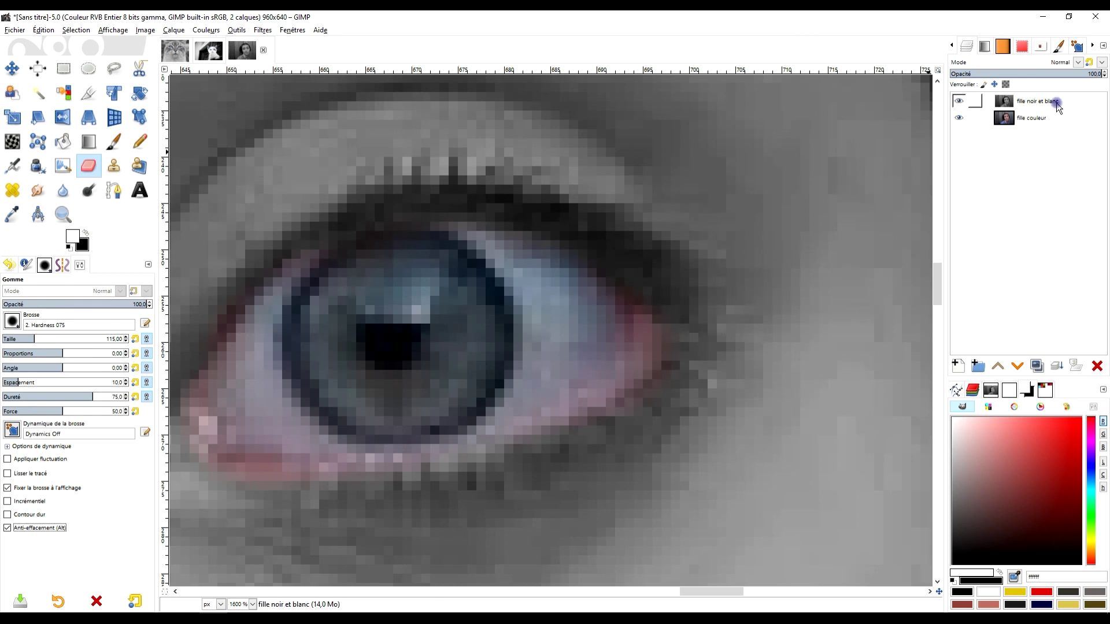
pyautogui.moveTo(652, 317); pyautogui.dragTo(650, 355)
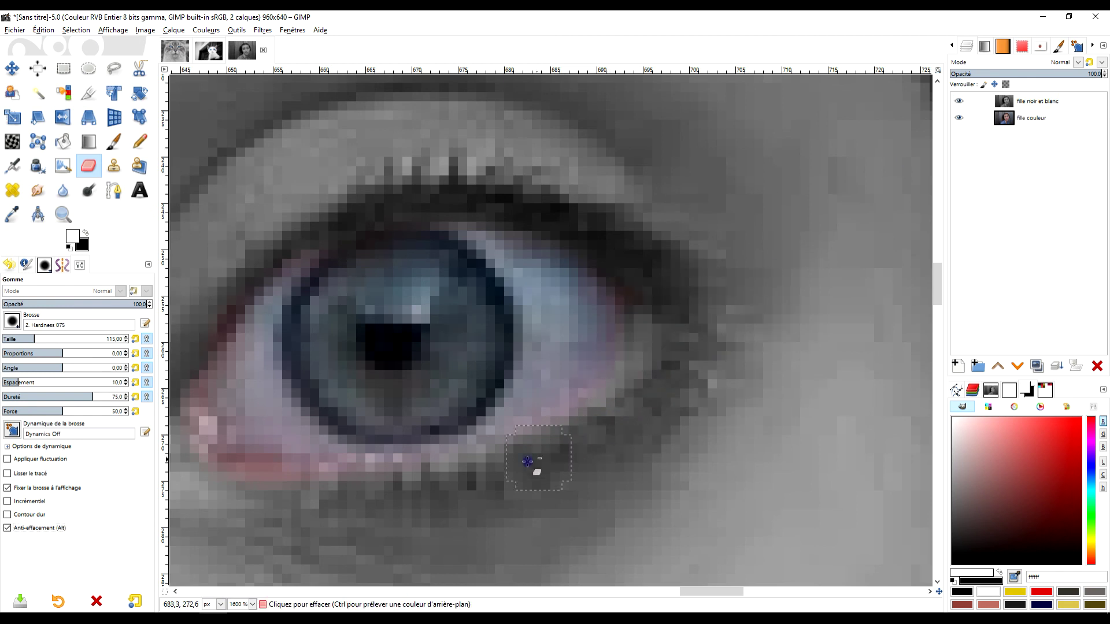
pyautogui.click(266, 265)
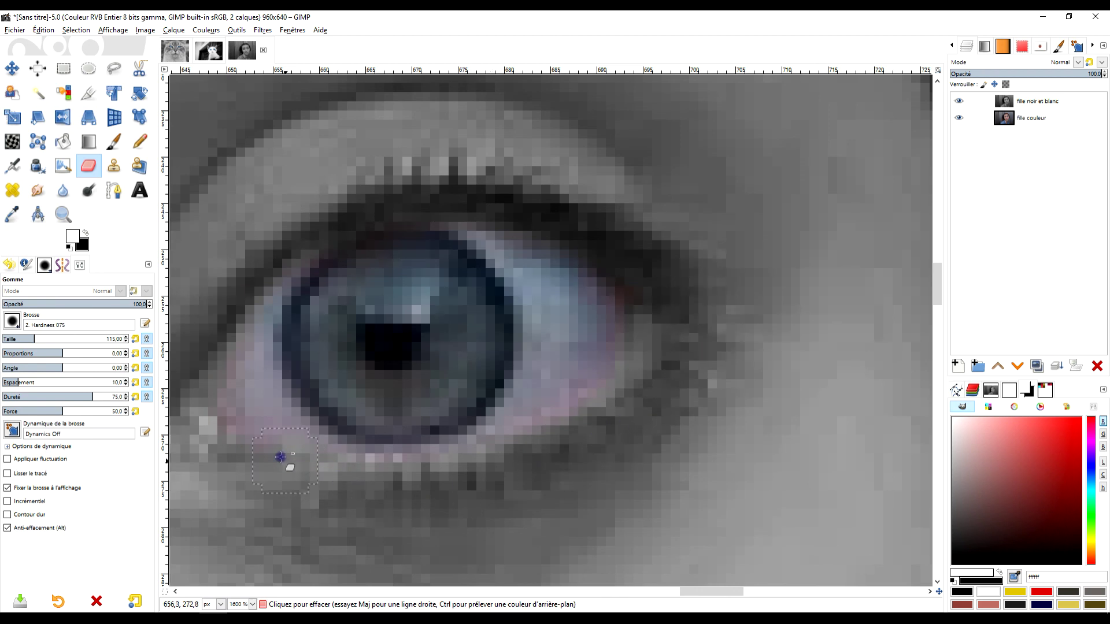
pyautogui.scroll(-2, 214, 416)
pyautogui.scroll(-2, 360, 434)
pyautogui.scroll(-1, 706, 322)
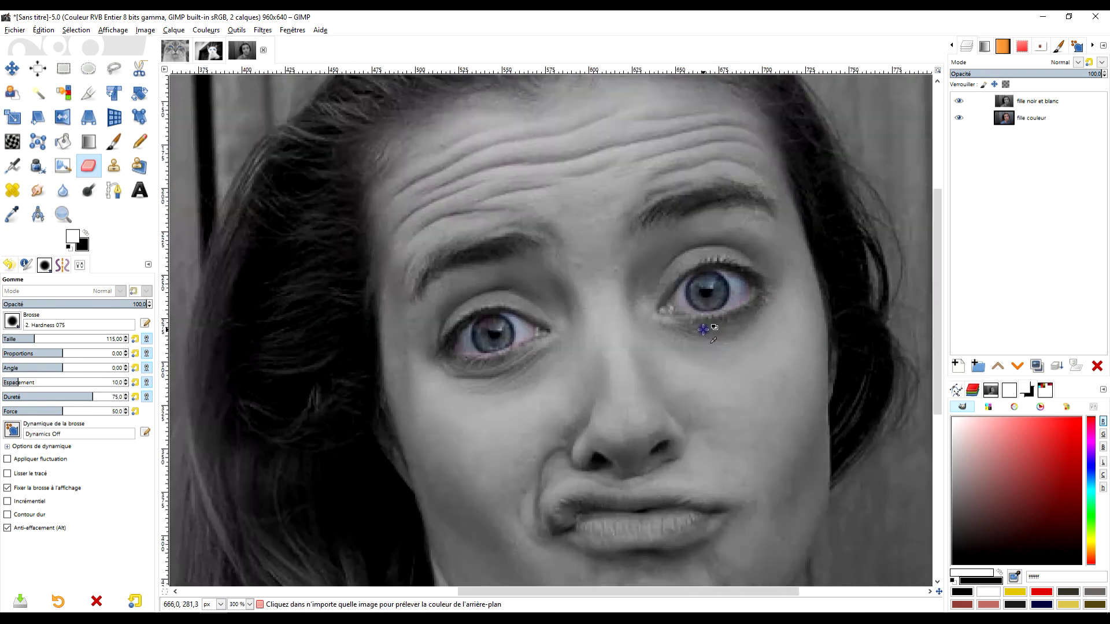
pyautogui.scroll(1, 477, 362)
pyautogui.scroll(2, 478, 362)
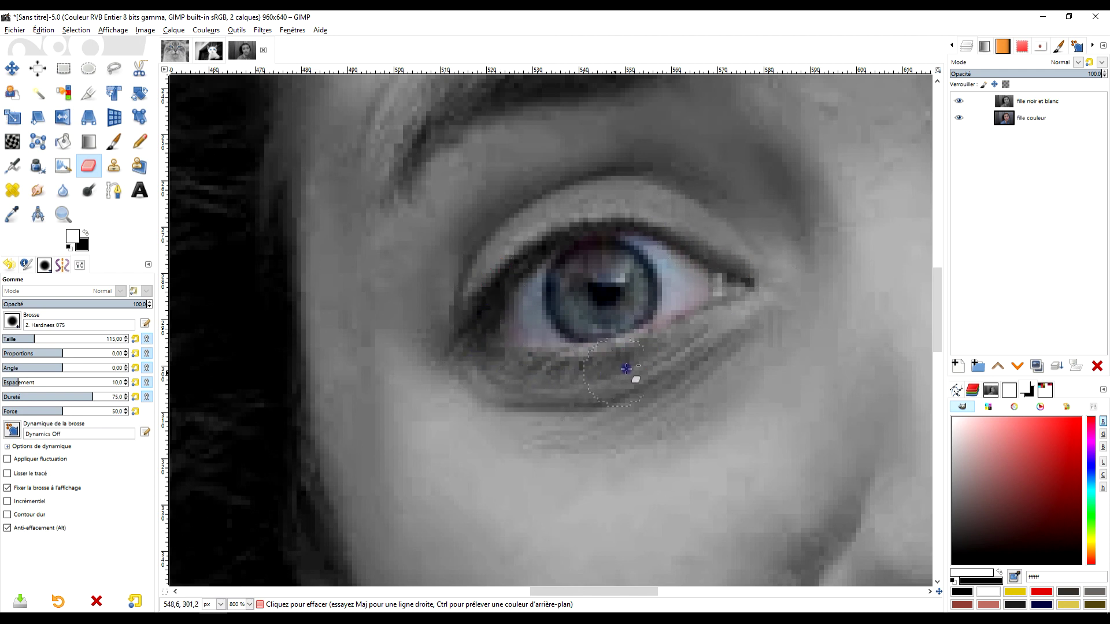
pyautogui.scroll(-3, 752, 330)
pyautogui.scroll(-2, 578, 353)
pyautogui.scroll(-1, 520, 318)
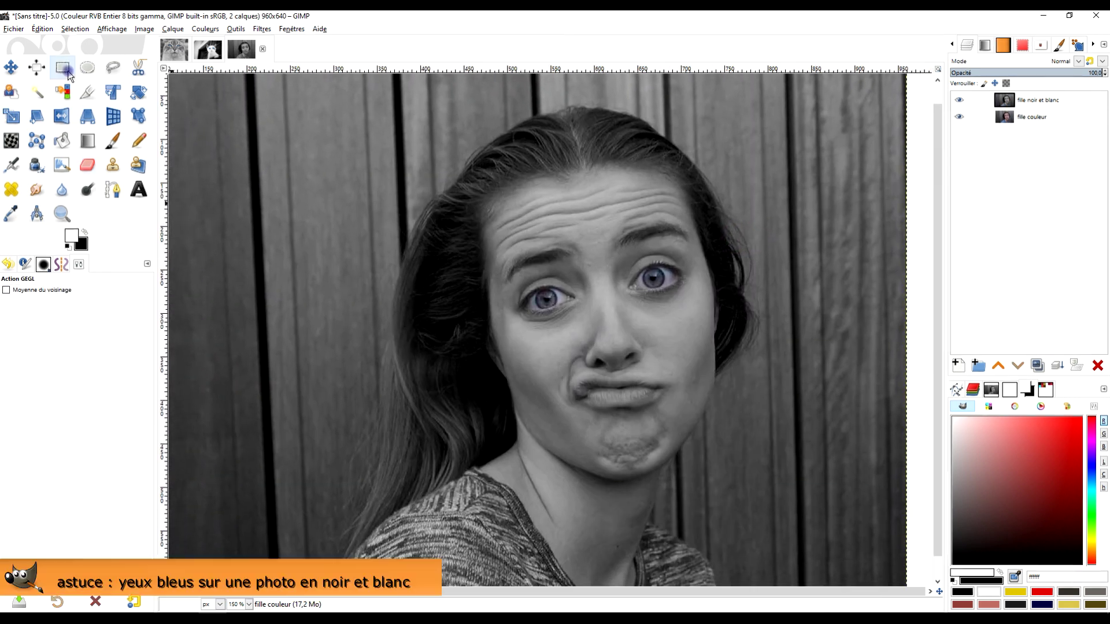
# - Switch to the kitten image and select its chat N&B layer
pyautogui.click(64, 70)
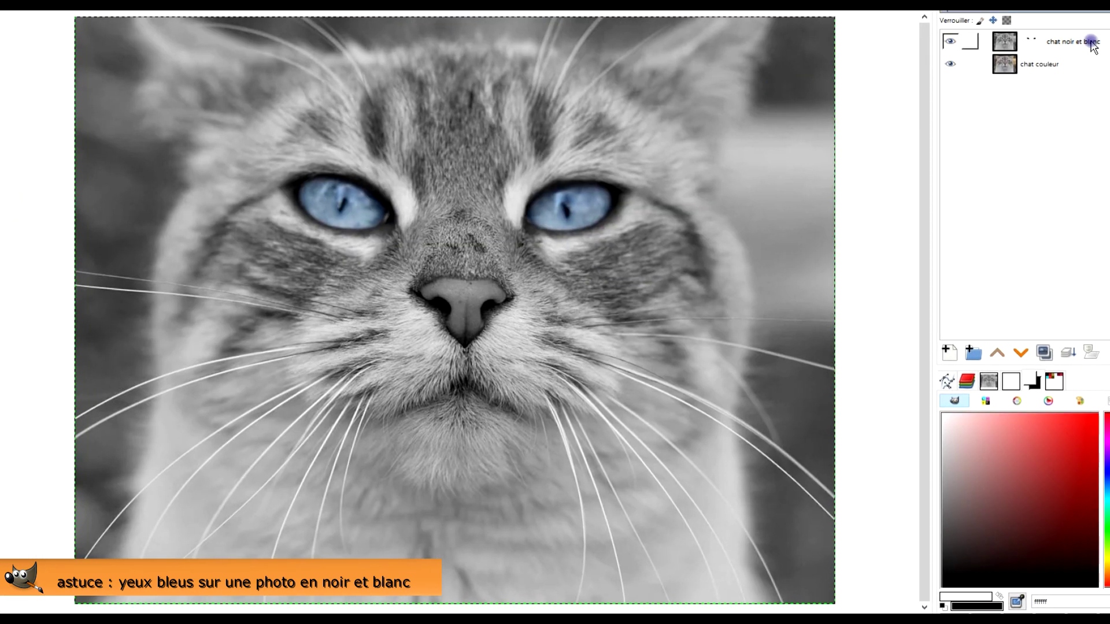
pyautogui.click(172, 15)
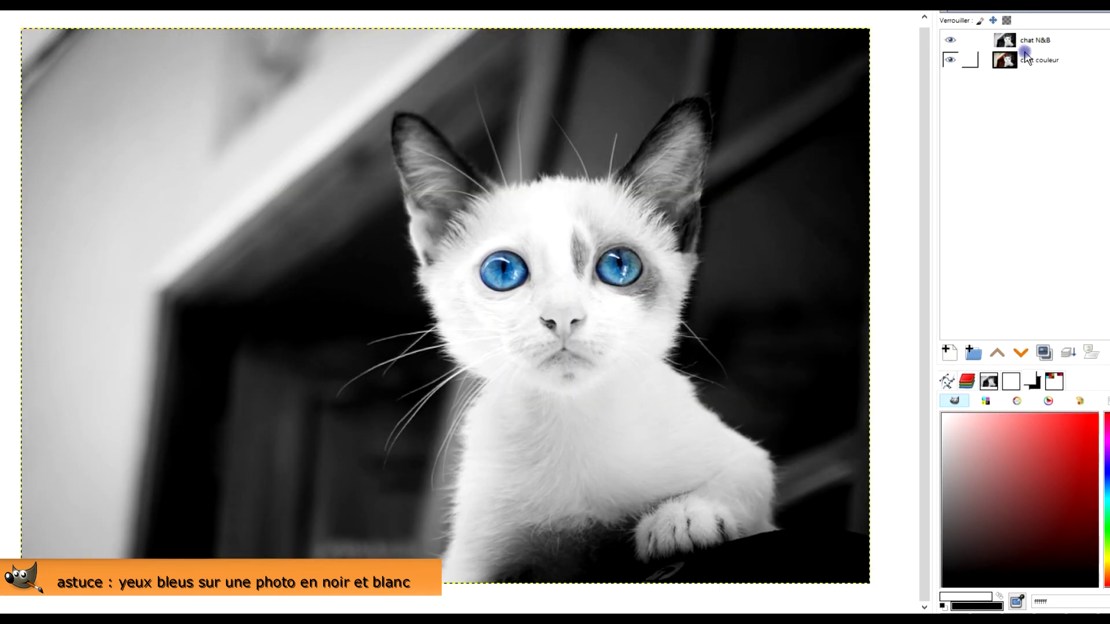
pyautogui.doubleClick(1035, 41)
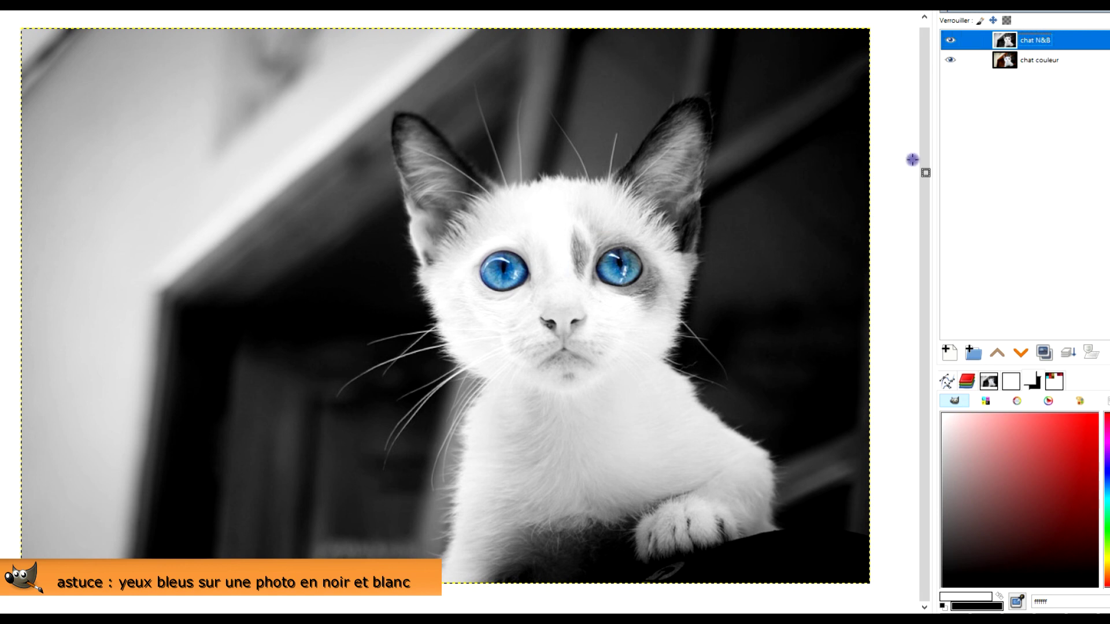